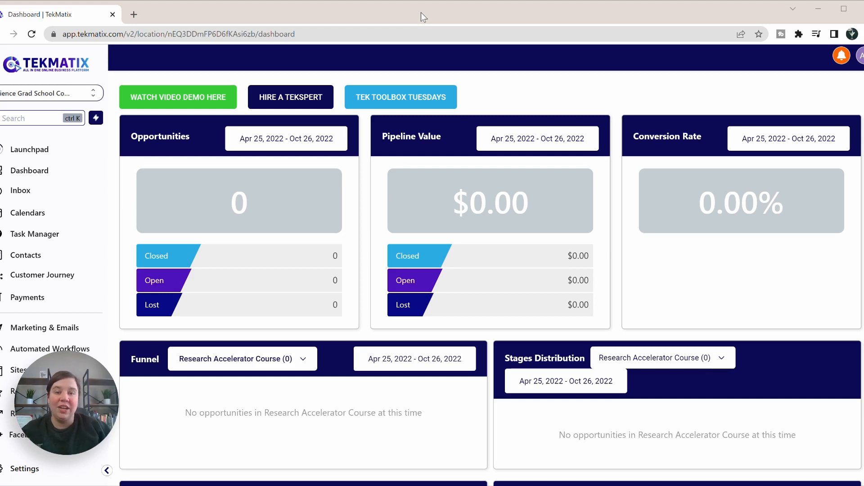
Step: Go to Sites, then open Offers under Memberships and Courses to list the published offers
{"action": "mouse_move", "coordinate": [62, 405]}
{"action": "left_click_drag", "start_coordinate": [62, 405], "coordinate": [818, 60]}
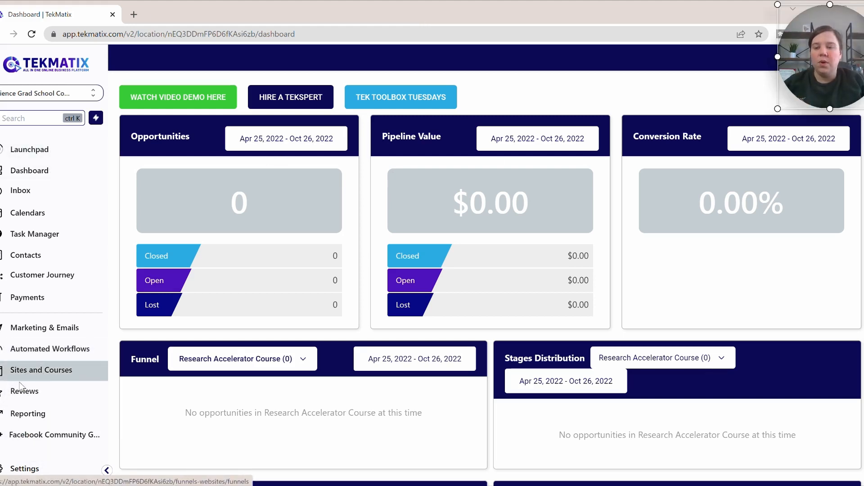
{"action": "left_click", "coordinate": [39, 374]}
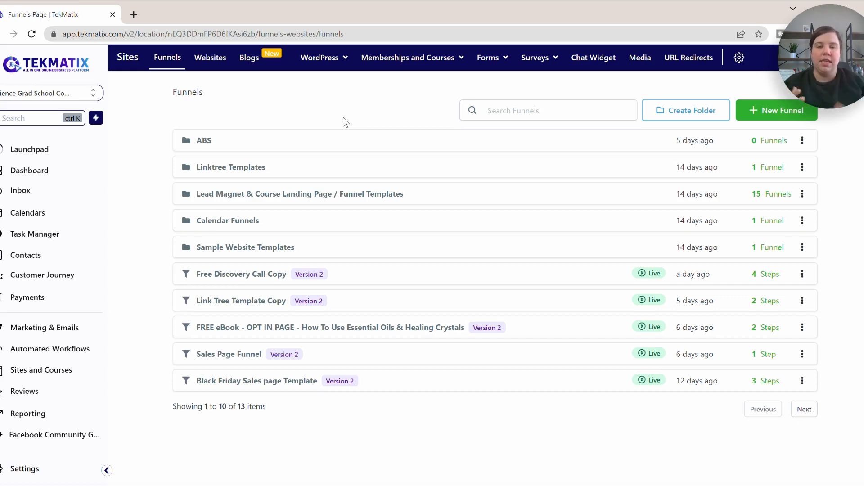
{"action": "mouse_move", "coordinate": [410, 61]}
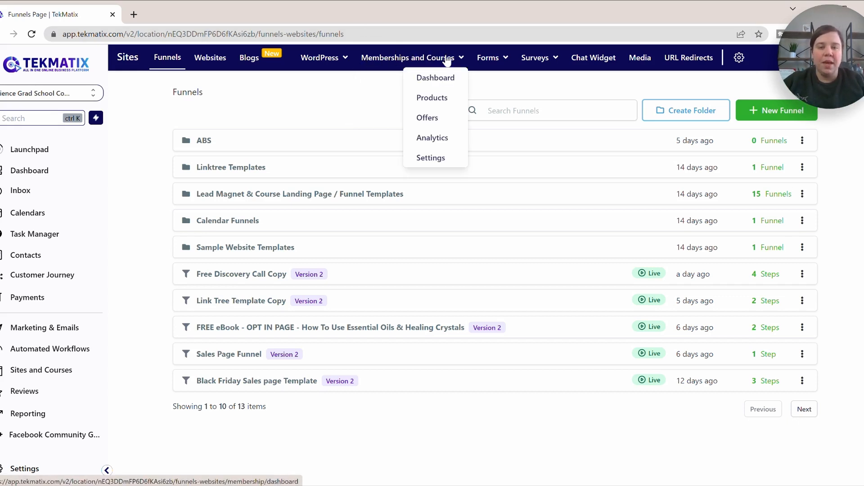
{"action": "left_click", "coordinate": [430, 119]}
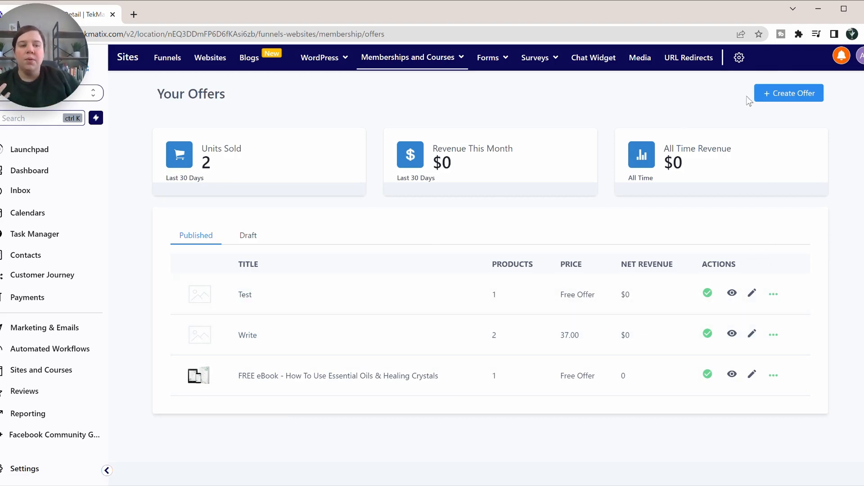
Step: Start a new offer titled 'Test Offer - One Time Payment'
{"action": "left_click", "coordinate": [783, 95]}
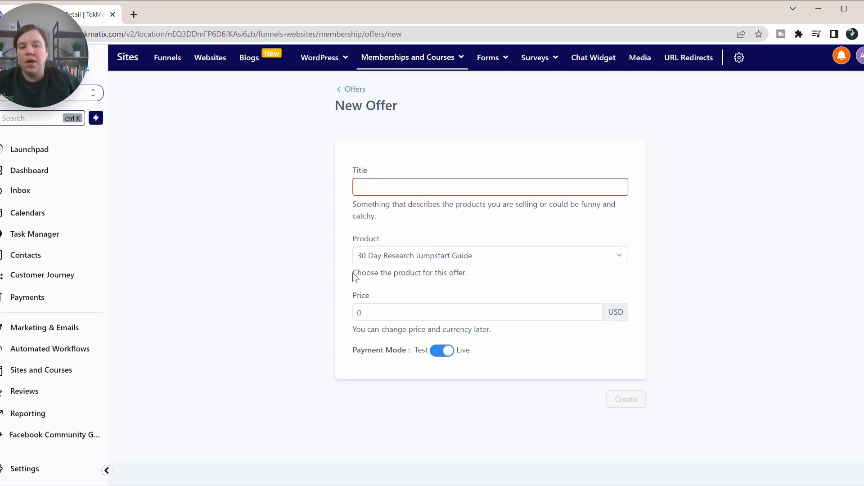
{"action": "left_click", "coordinate": [404, 183]}
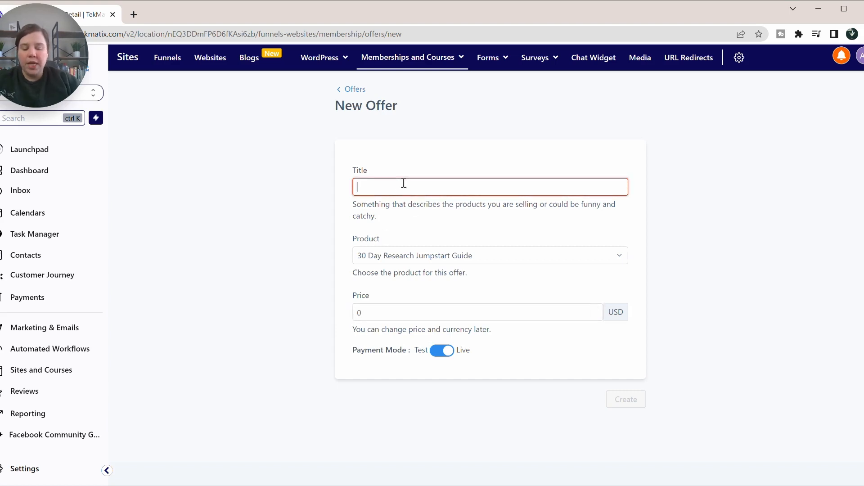
{"action": "type", "text": "Test "}
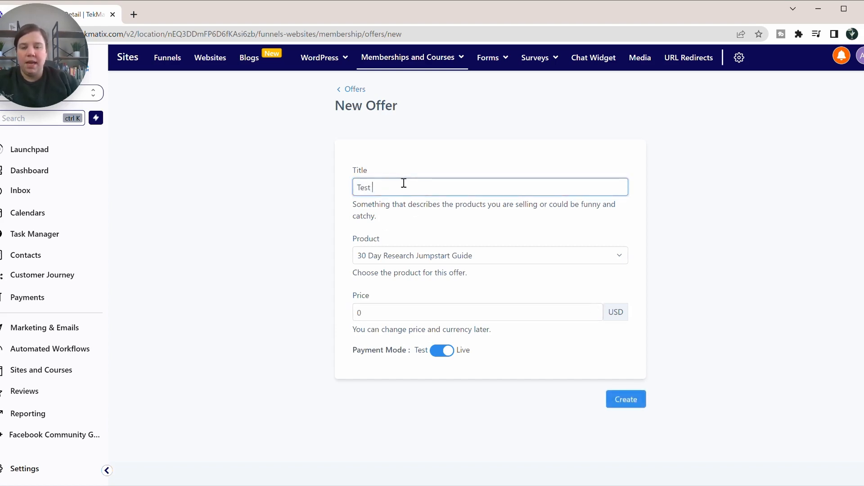
{"action": "type", "text": "Offer - "}
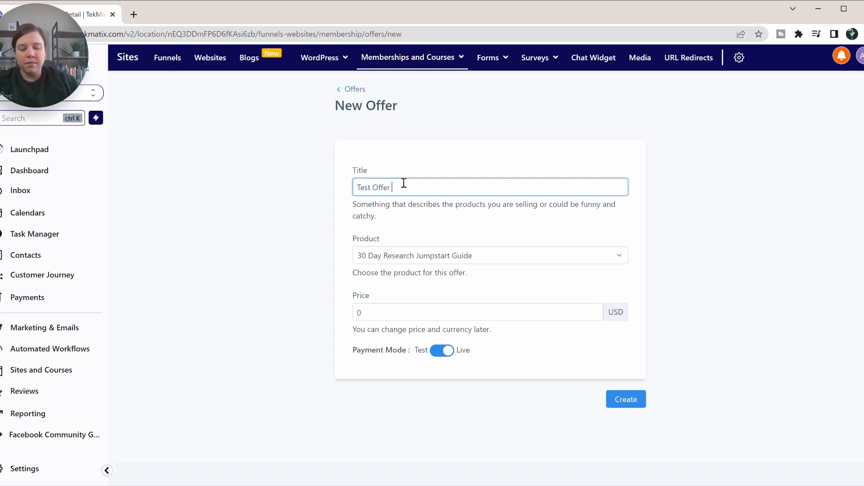
{"action": "type", "text": "One Ti"}
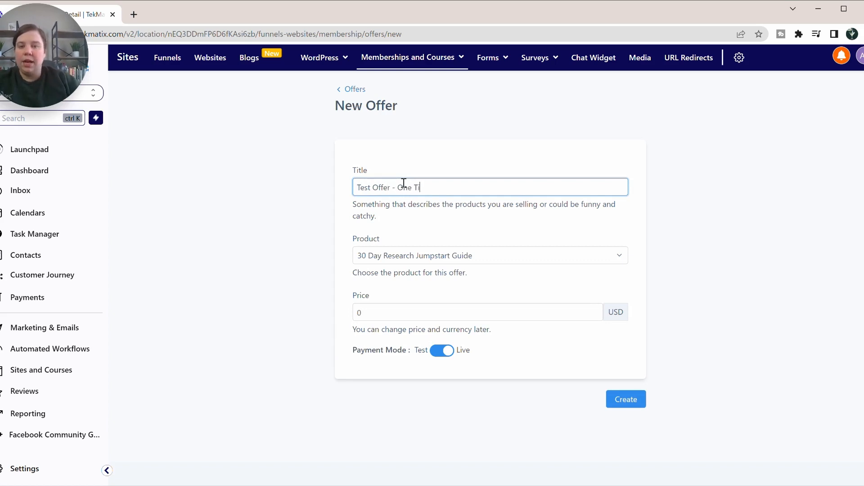
{"action": "type", "text": "me Payment"}
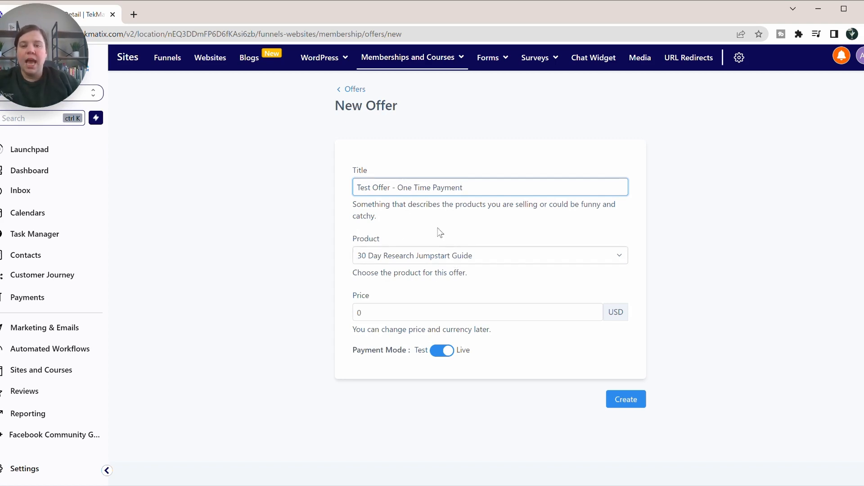
Step: Keep the 30 Day Research Jumpstart Guide product, set the price to 27, leave Live mode, and create
{"action": "left_click", "coordinate": [407, 257]}
{"action": "left_click", "coordinate": [354, 226]}
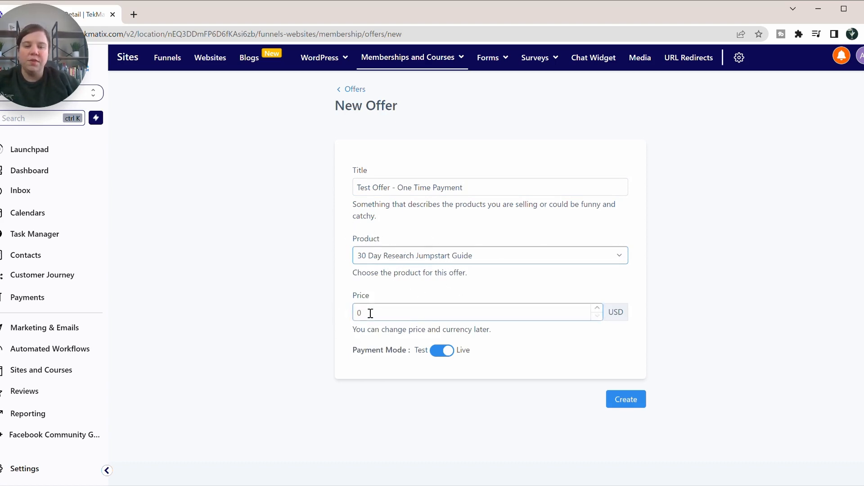
{"action": "left_click_drag", "start_coordinate": [369, 314], "coordinate": [349, 313]}
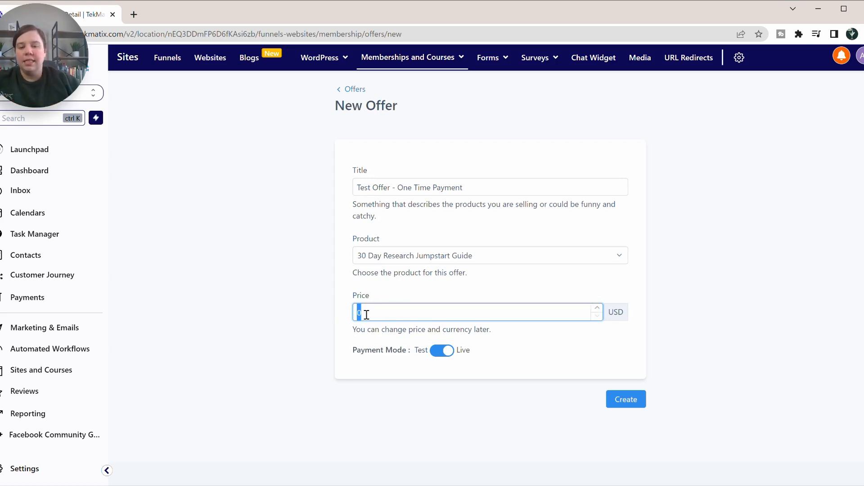
{"action": "type", "text": "27"}
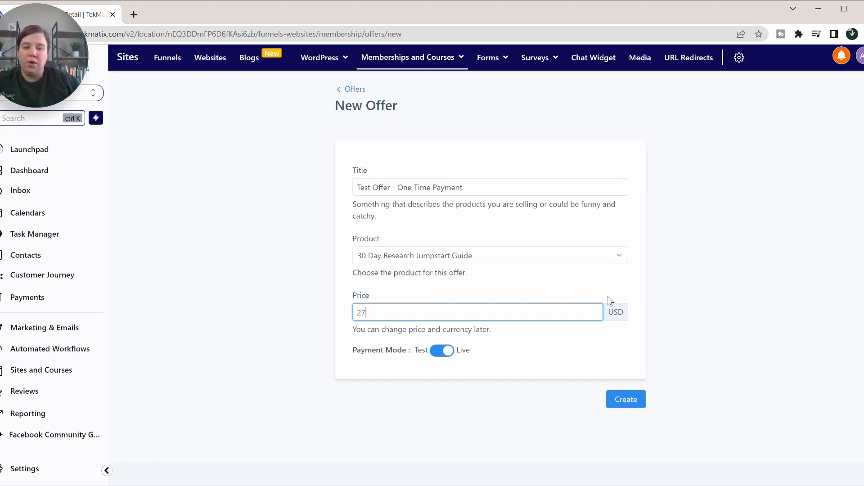
{"action": "left_click", "coordinate": [435, 356]}
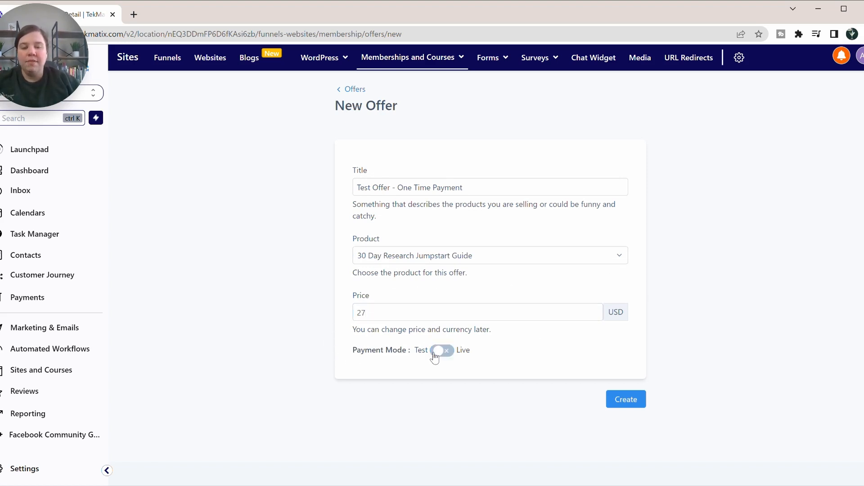
{"action": "left_click", "coordinate": [449, 354]}
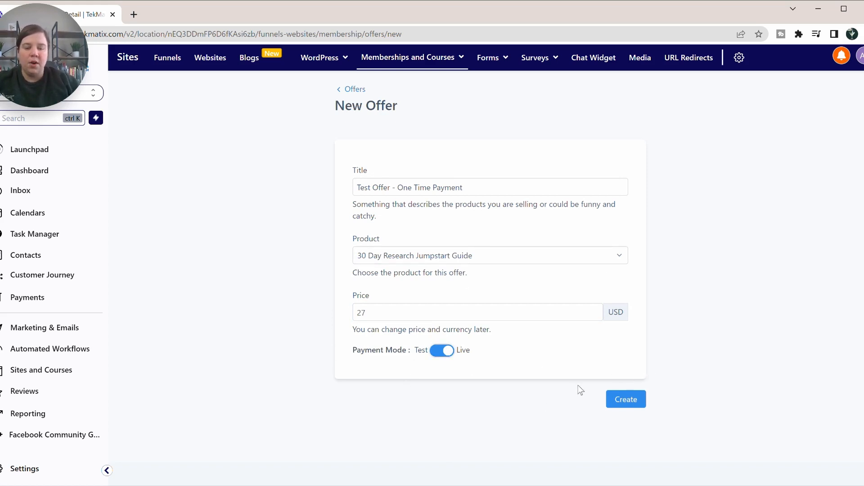
{"action": "left_click", "coordinate": [629, 402]}
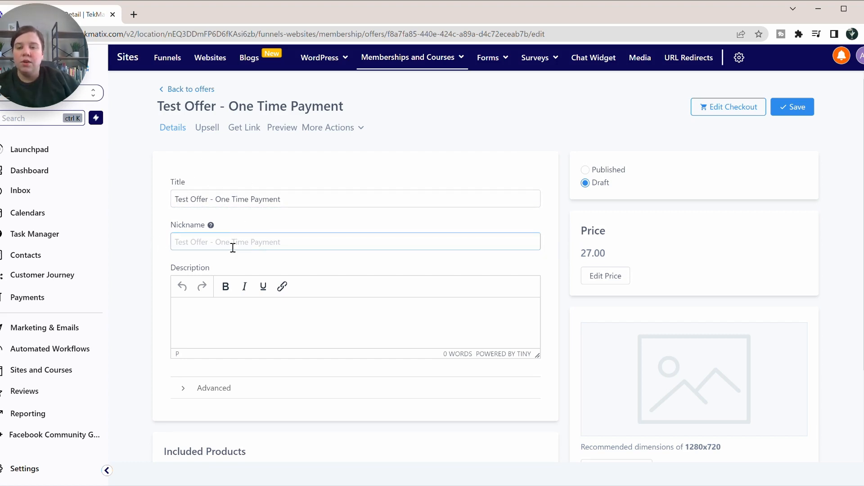
Step: Paste 'This offer is for the Research Jumpstart Guide with a one time payment.' as the description
{"action": "left_click", "coordinate": [253, 240]}
{"action": "left_click", "coordinate": [225, 318]}
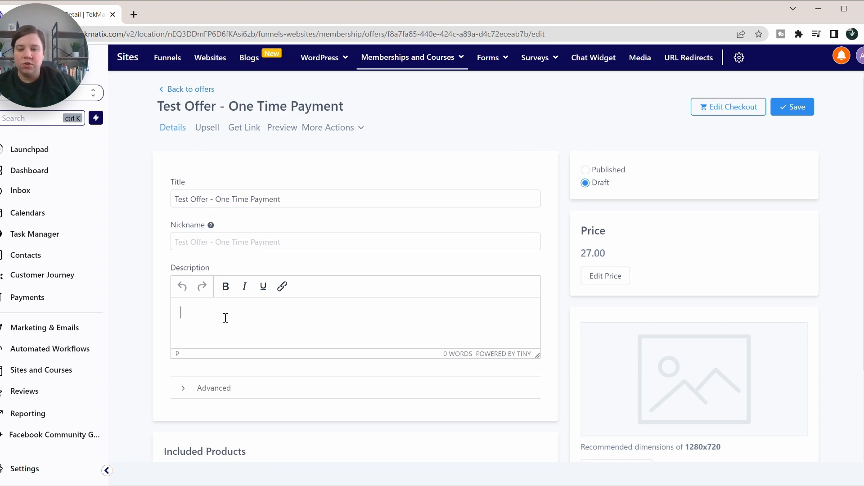
{"action": "type", "text": "This offer is for the Research Jumpstart Guide with a one time payment."}
{"action": "left_click", "coordinate": [393, 246]}
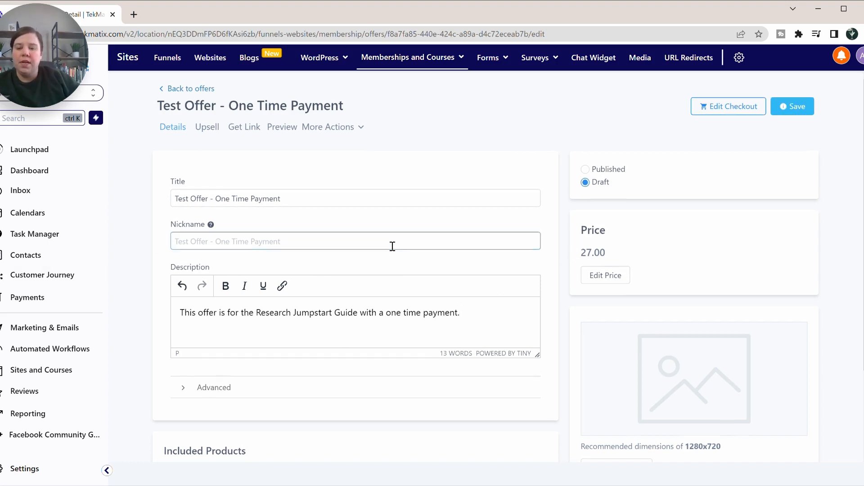
{"action": "scroll", "coordinate": [392, 245], "scroll_direction": "down", "scroll_amount": 2}
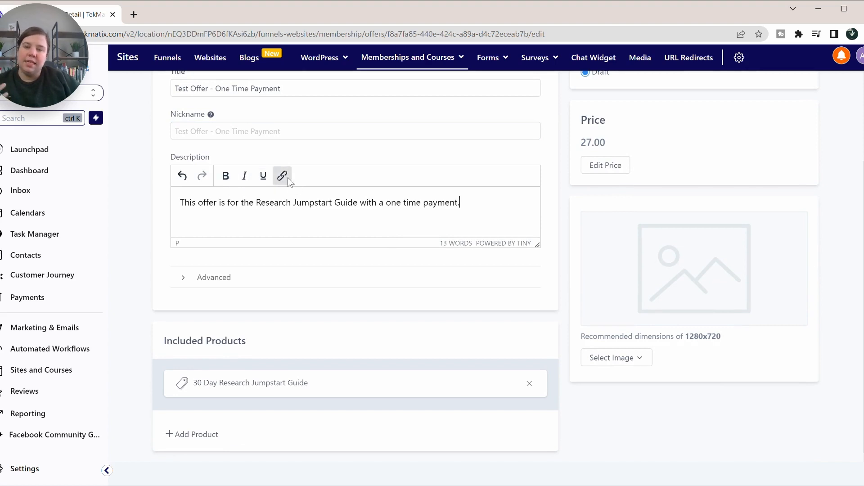
Step: Expand and then collapse the Advanced custom code settings to review them
{"action": "left_click", "coordinate": [182, 280]}
{"action": "scroll", "coordinate": [182, 281], "scroll_direction": "down", "scroll_amount": 10}
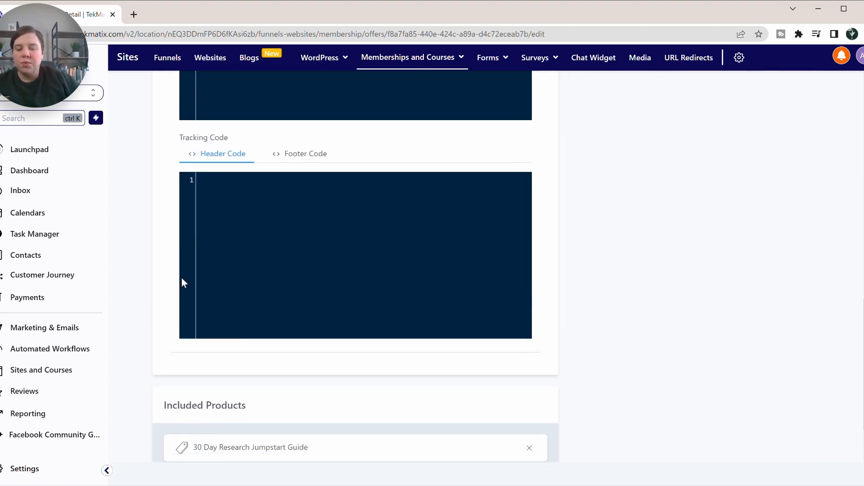
{"action": "scroll", "coordinate": [183, 281], "scroll_direction": "up", "scroll_amount": 8}
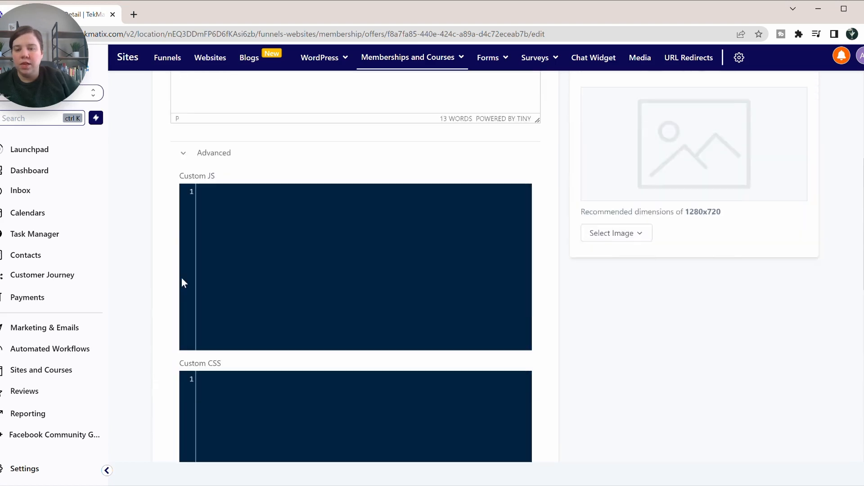
{"action": "scroll", "coordinate": [182, 282], "scroll_direction": "up", "scroll_amount": 4}
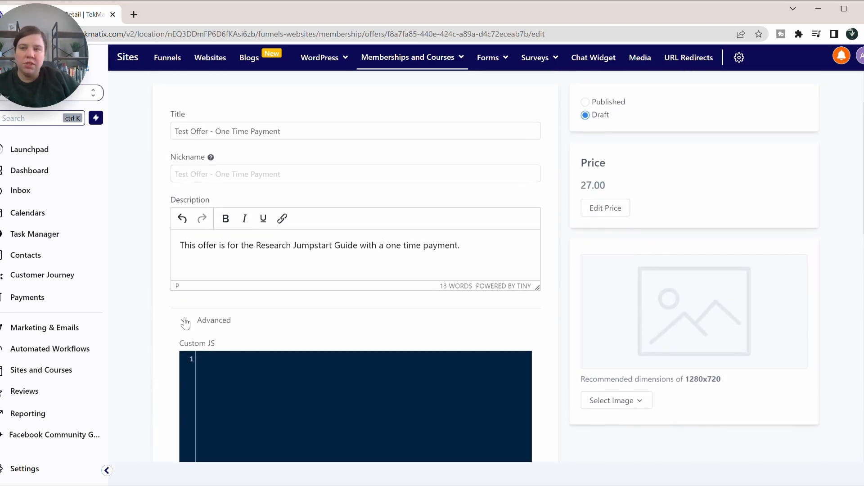
{"action": "left_click", "coordinate": [185, 322]}
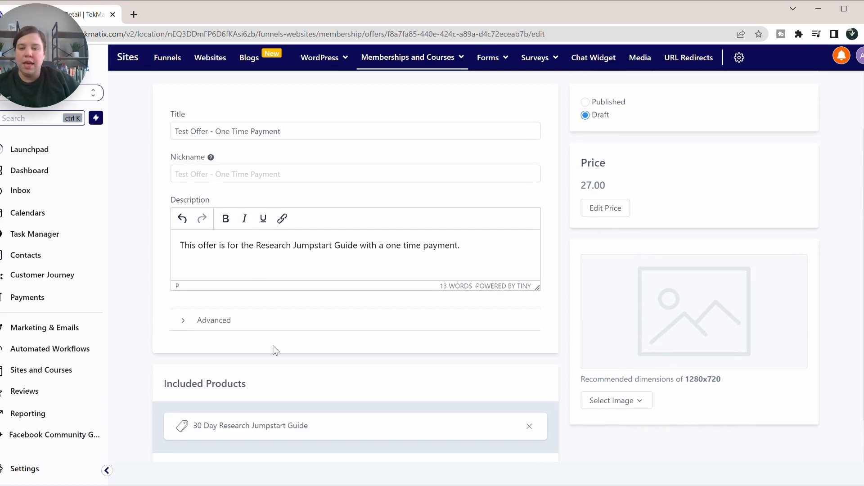
{"action": "scroll", "coordinate": [238, 309], "scroll_direction": "down", "scroll_amount": 1}
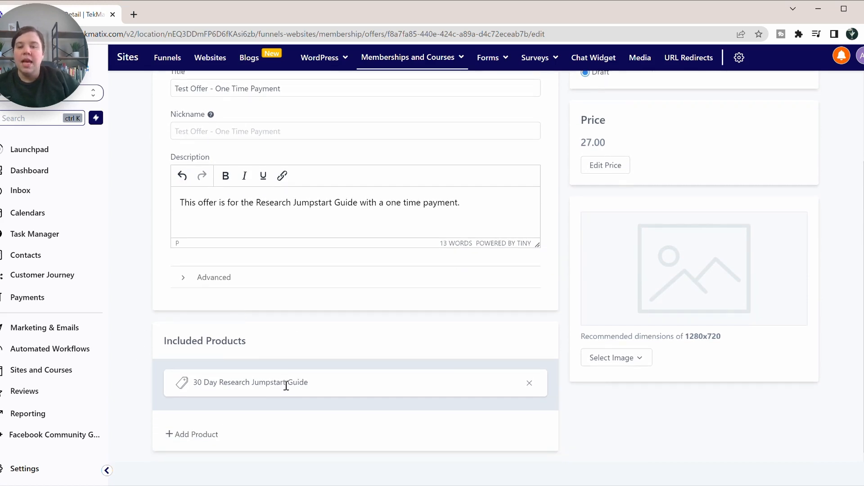
Step: Remove and re-add the 30 Day Research Jumpstart Guide in the included products
{"action": "left_click", "coordinate": [193, 434]}
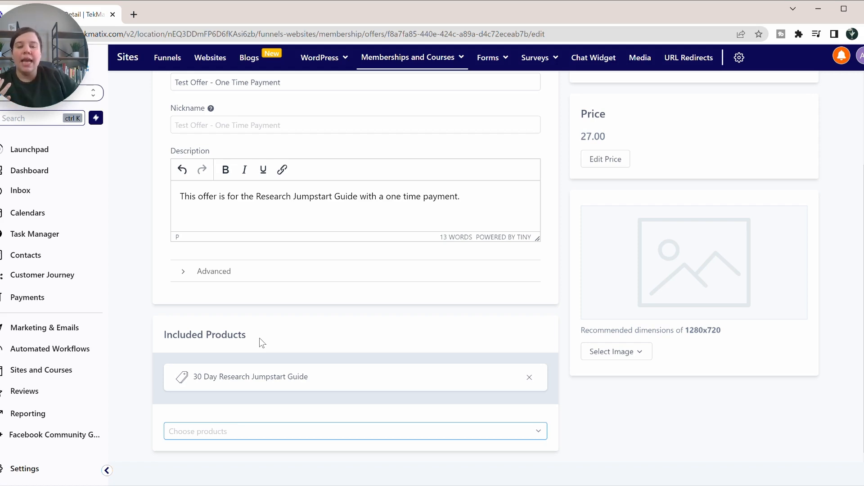
{"action": "left_click", "coordinate": [529, 376]}
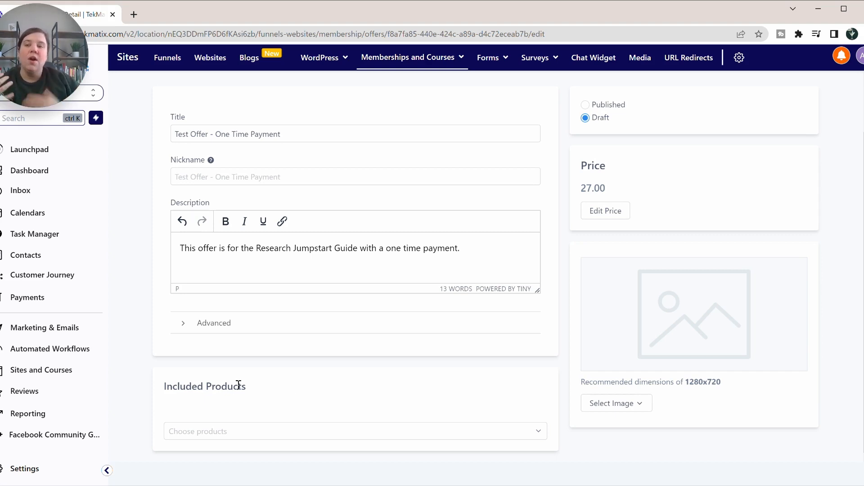
{"action": "left_click", "coordinate": [427, 439]}
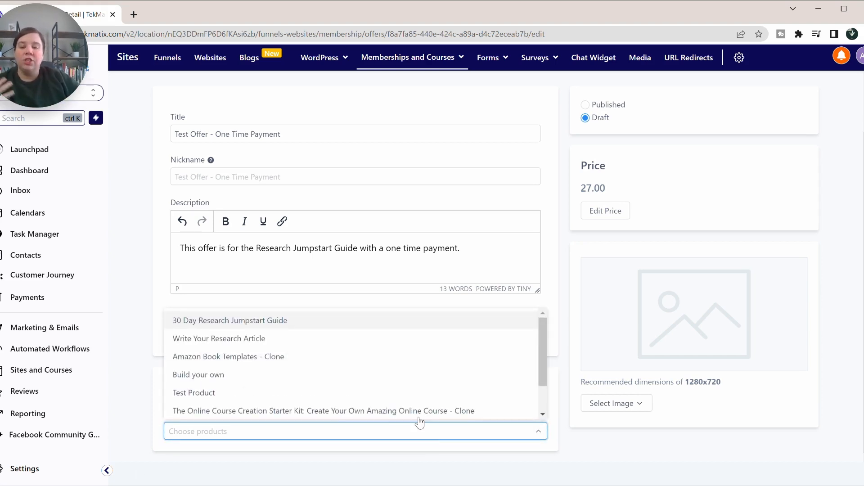
{"action": "left_click", "coordinate": [284, 325]}
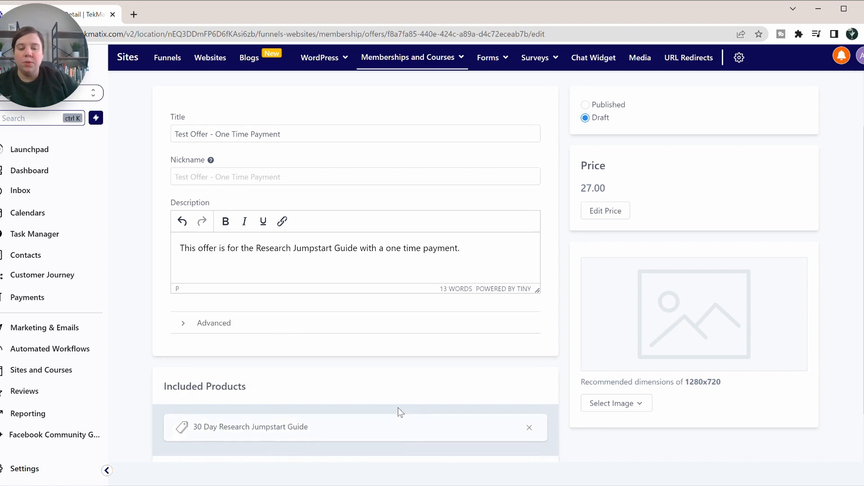
{"action": "scroll", "coordinate": [398, 406], "scroll_direction": "down", "scroll_amount": 2}
Step: Add Write Your Research Article to the included products and save the offer
{"action": "left_click", "coordinate": [365, 435]}
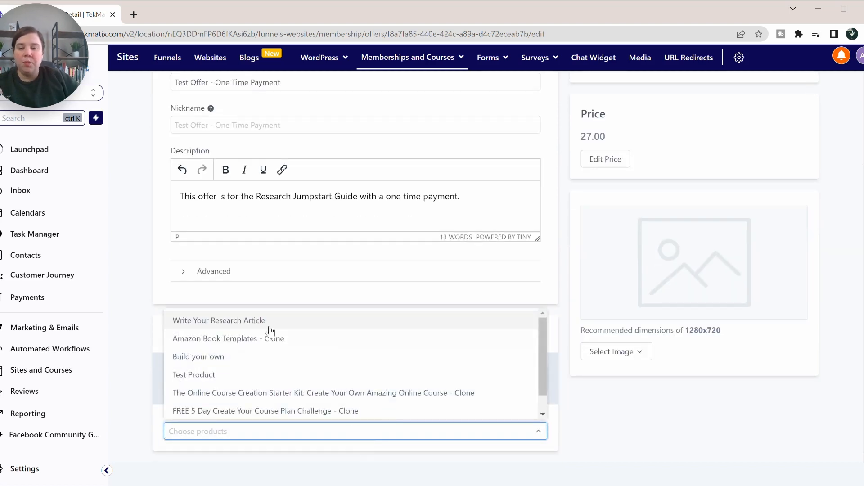
{"action": "left_click", "coordinate": [250, 322]}
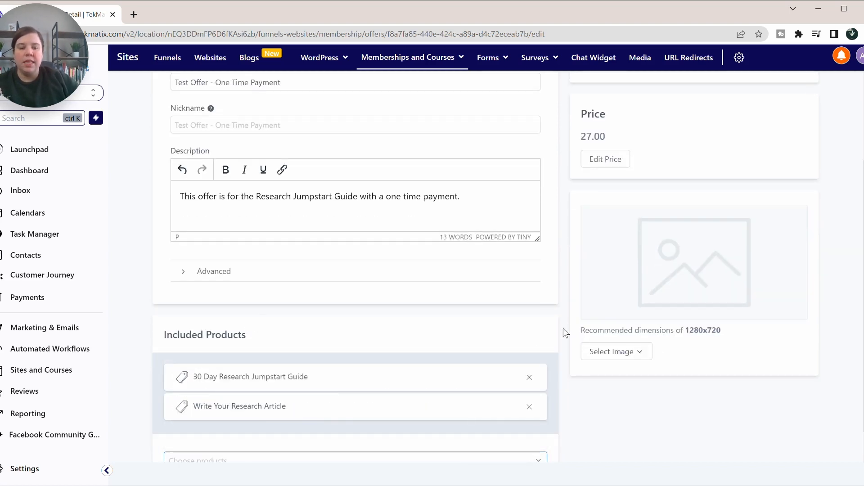
{"action": "scroll", "coordinate": [468, 273], "scroll_direction": "up", "scroll_amount": 5}
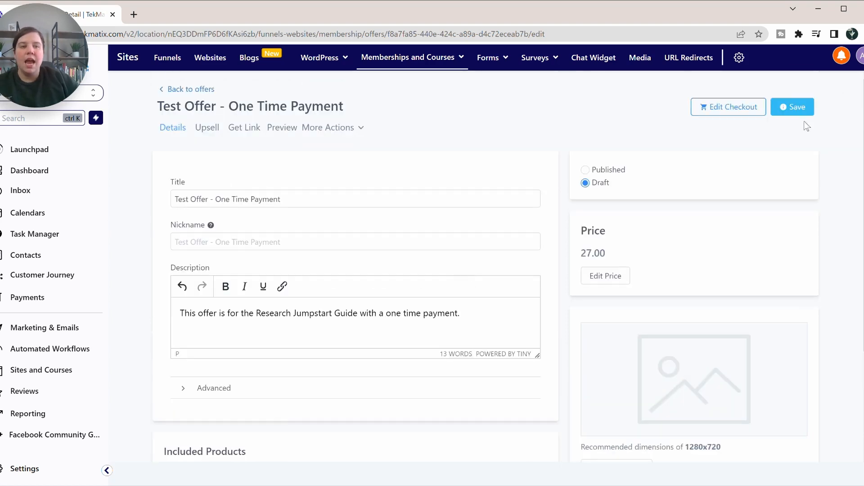
{"action": "left_click", "coordinate": [792, 108]}
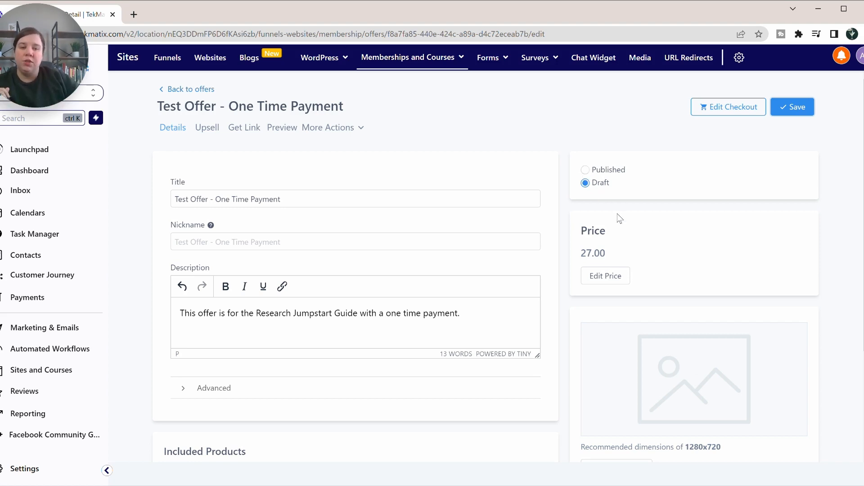
{"action": "scroll", "coordinate": [617, 216], "scroll_direction": "down", "scroll_amount": 1}
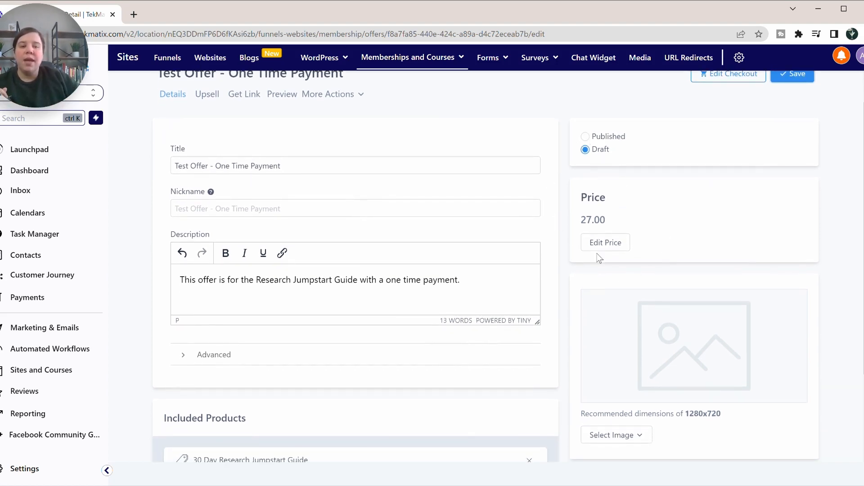
{"action": "left_click", "coordinate": [608, 242]}
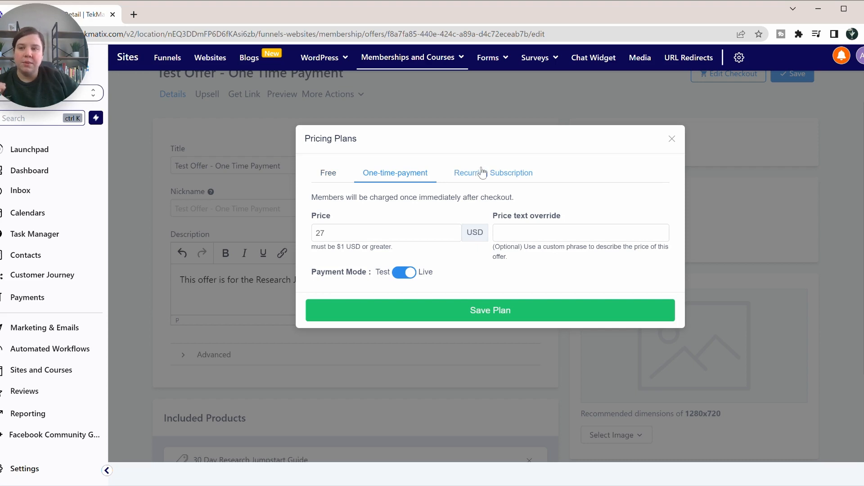
{"action": "left_click", "coordinate": [333, 173]}
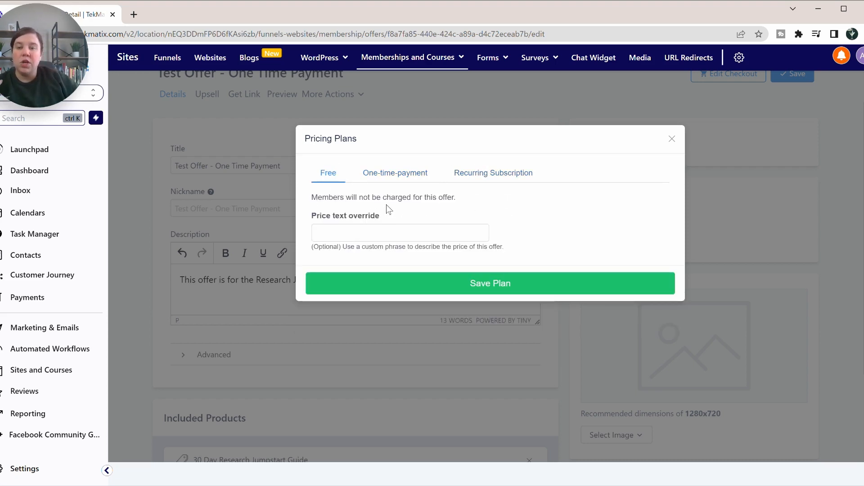
{"action": "left_click", "coordinate": [393, 174]}
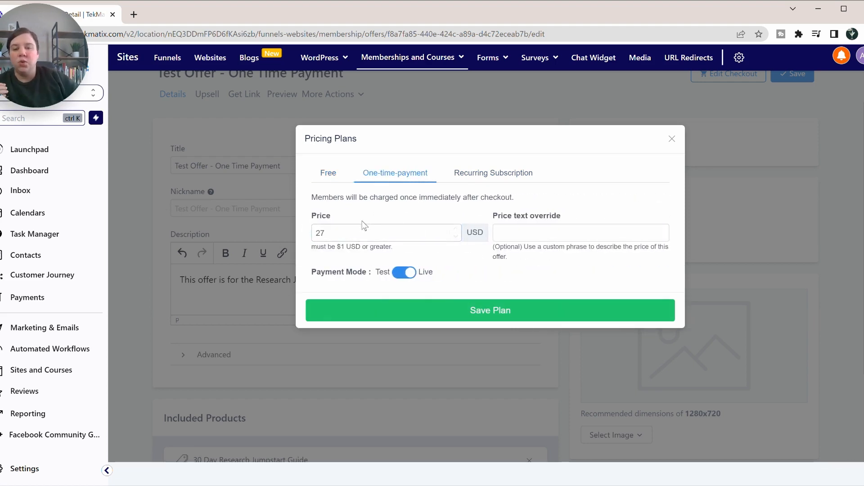
{"action": "left_click", "coordinate": [495, 173]}
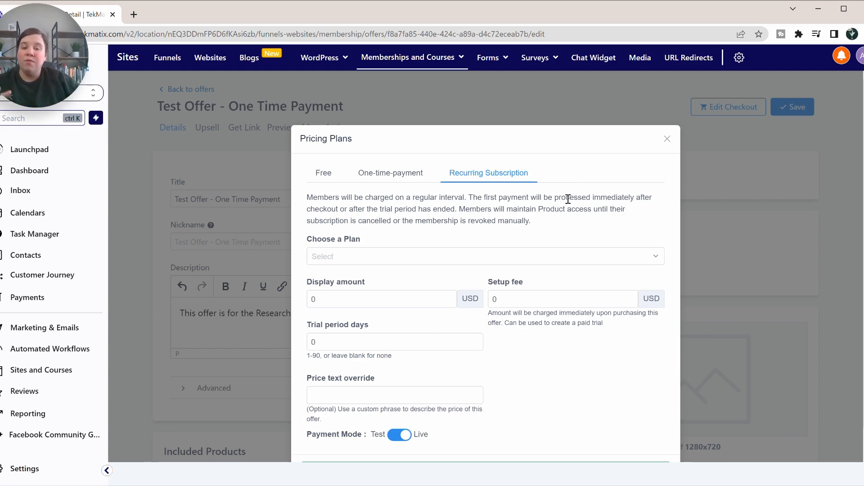
{"action": "scroll", "coordinate": [562, 207], "scroll_direction": "down", "scroll_amount": 1}
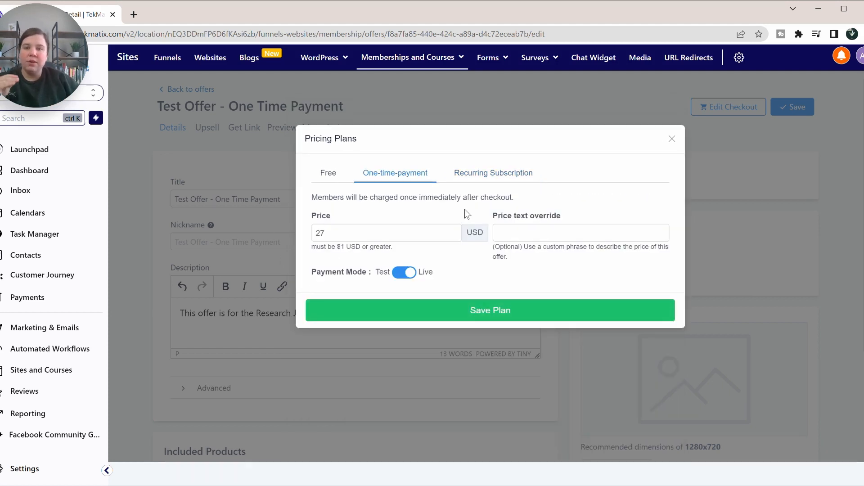
{"action": "left_click", "coordinate": [671, 138]}
{"action": "scroll", "coordinate": [572, 188], "scroll_direction": "down", "scroll_amount": 2}
{"action": "scroll", "coordinate": [571, 188], "scroll_direction": "down", "scroll_amount": 2}
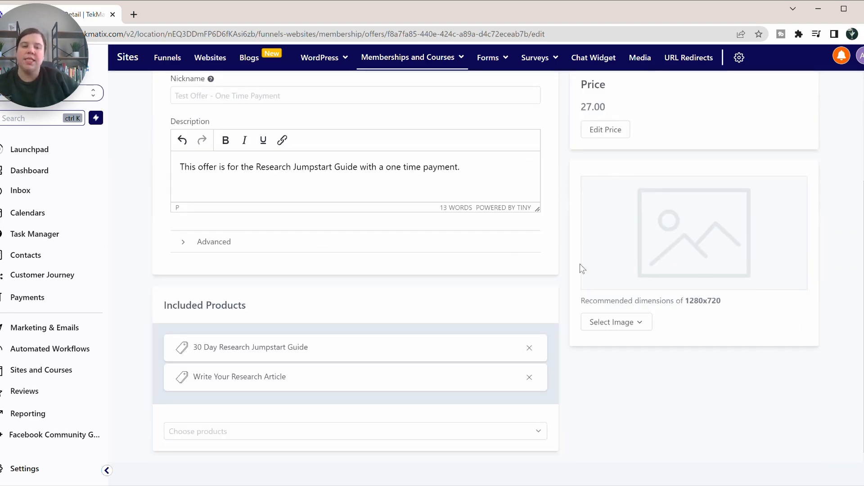
Step: Upload 'Top 10 Strategies YouTube Thumbnail (6).png' from Downloads as the offer image
{"action": "left_click", "coordinate": [639, 323]}
{"action": "left_click", "coordinate": [600, 351]}
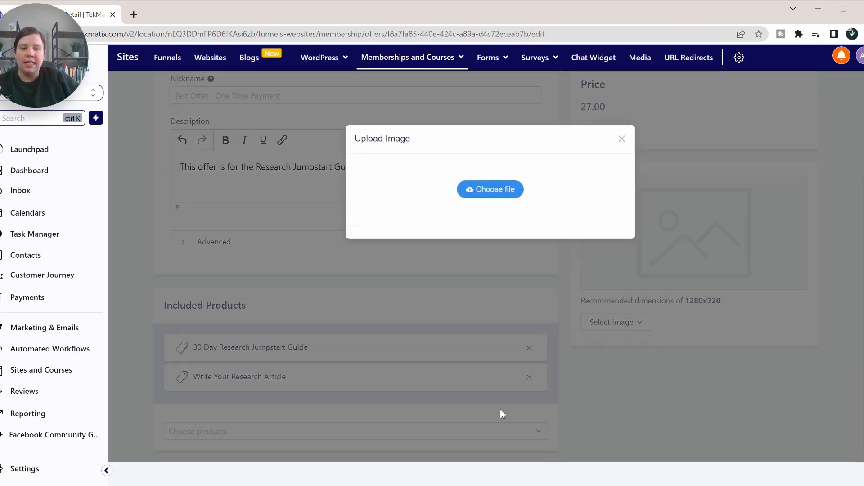
{"action": "left_click", "coordinate": [495, 189]}
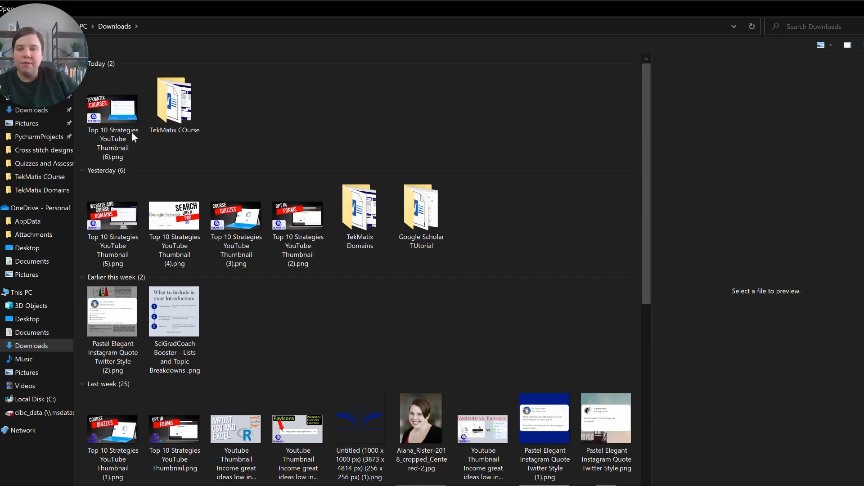
{"action": "left_click", "coordinate": [110, 120]}
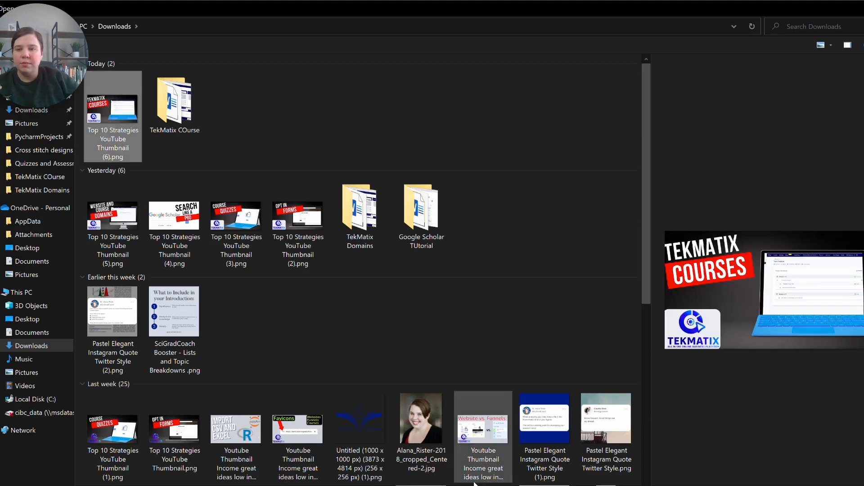
{"action": "key", "text": "Return"}
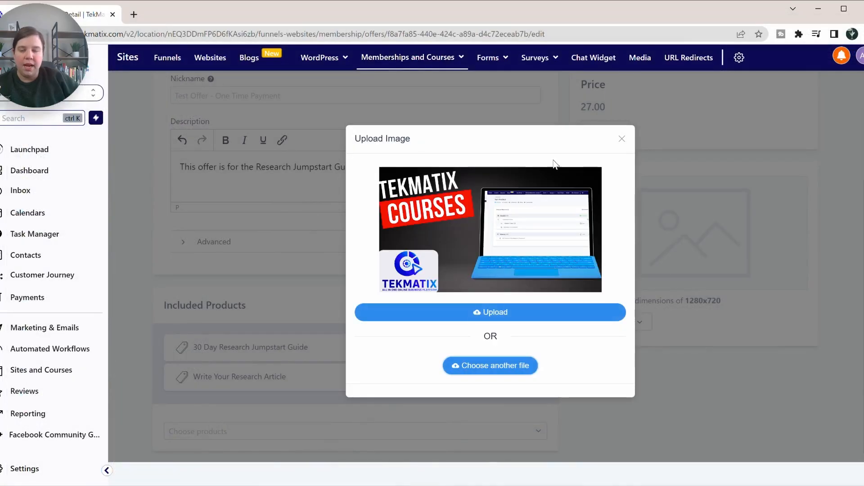
{"action": "left_click", "coordinate": [489, 312]}
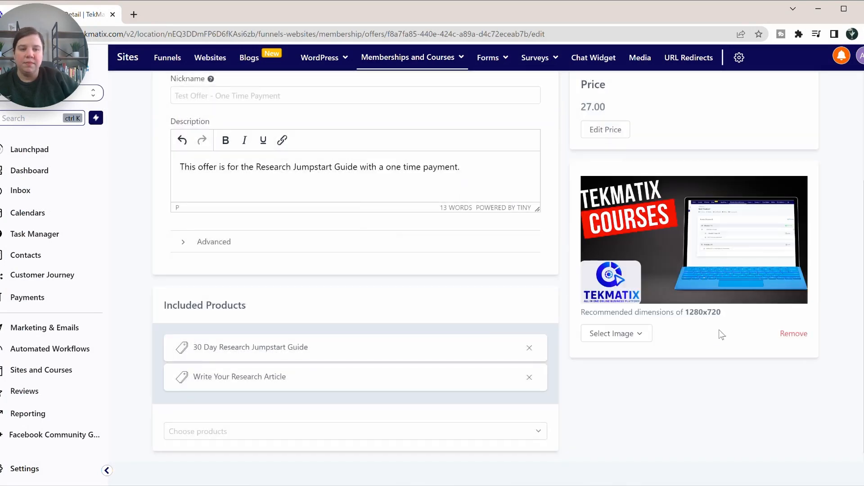
Step: Mark the offer Published and save it with the TEKMATIX COURSES thumbnail image
{"action": "scroll", "coordinate": [747, 265], "scroll_direction": "up", "scroll_amount": 3}
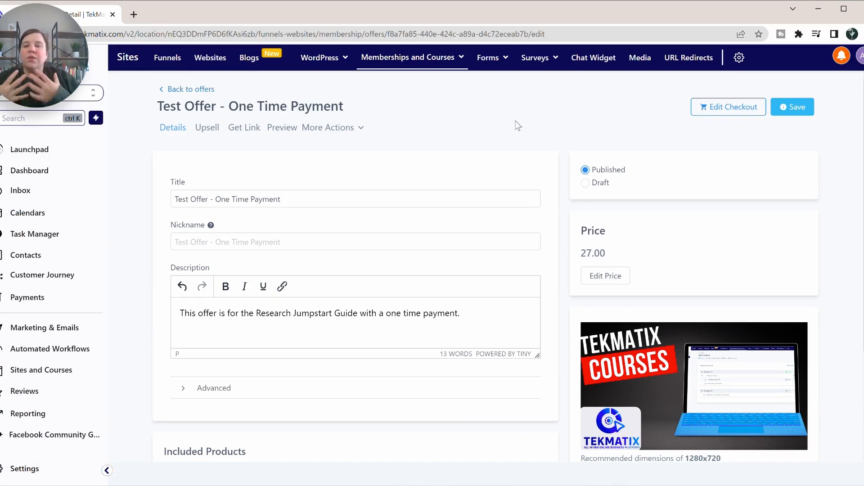
{"action": "left_click", "coordinate": [790, 107]}
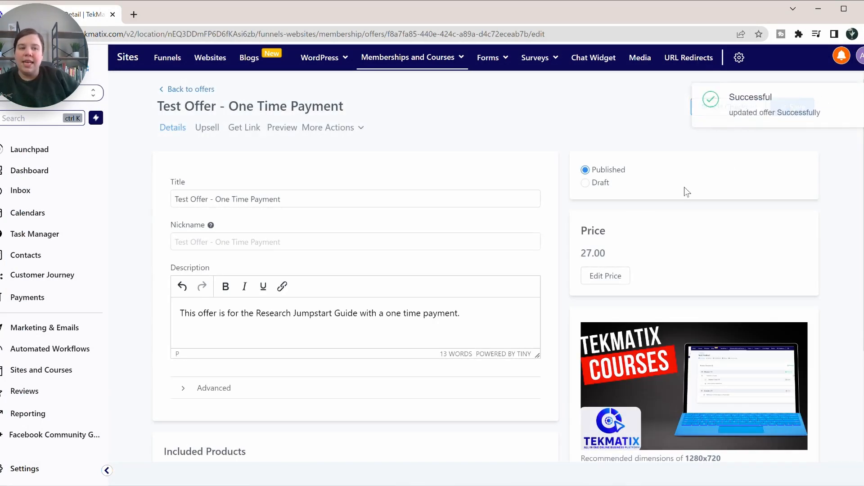
{"action": "left_click", "coordinate": [499, 238]}
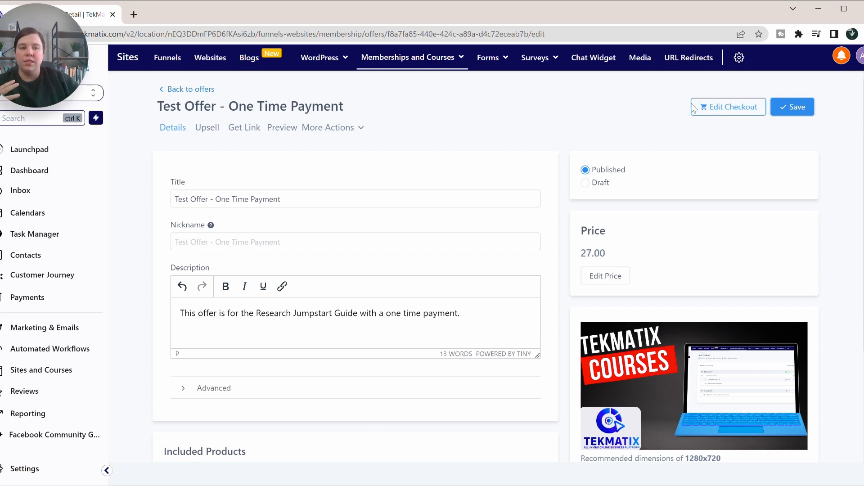
Step: Open the checkout editor and look over the $27.00 purchase form beside the thumbnail
{"action": "left_click", "coordinate": [706, 108]}
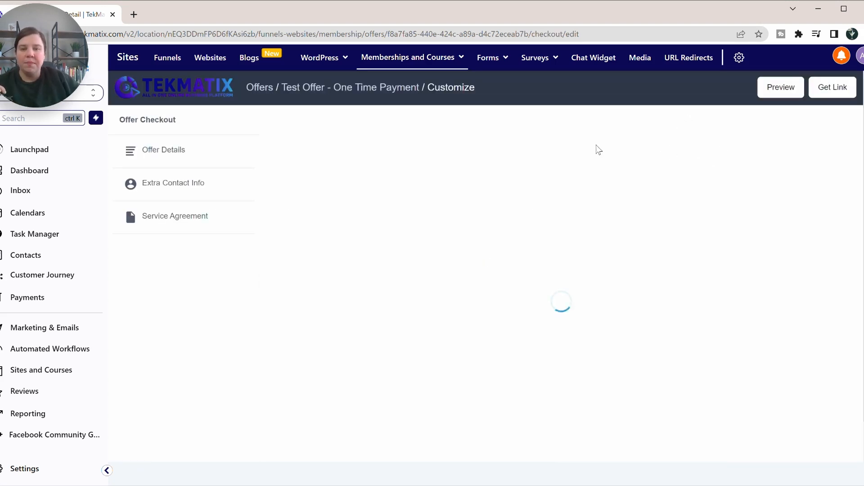
{"action": "scroll", "coordinate": [535, 197], "scroll_direction": "down", "scroll_amount": 1}
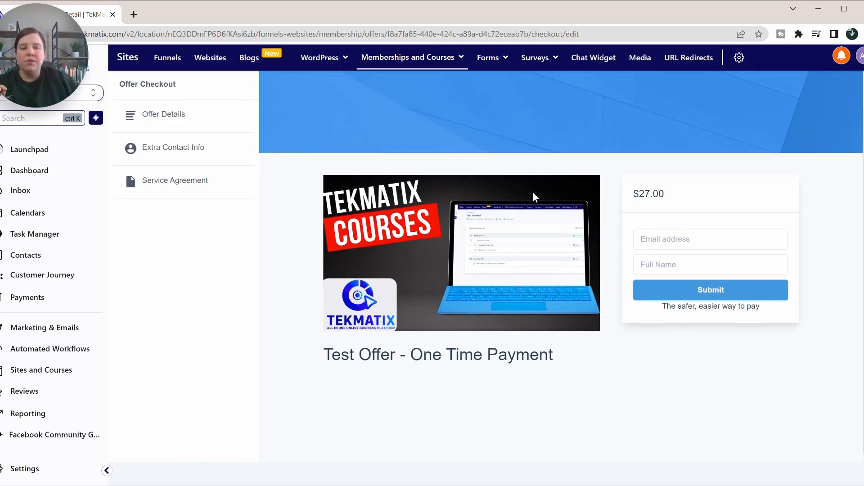
{"action": "scroll", "coordinate": [535, 197], "scroll_direction": "up", "scroll_amount": 1}
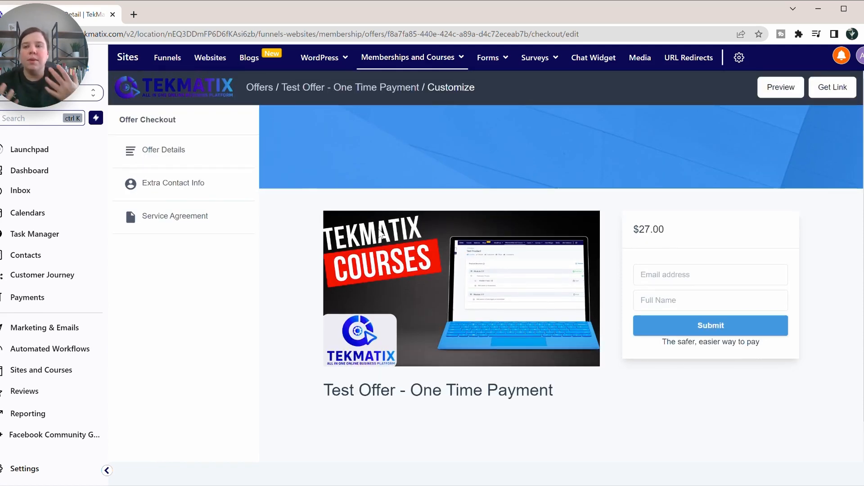
{"action": "scroll", "coordinate": [380, 233], "scroll_direction": "down", "scroll_amount": 1}
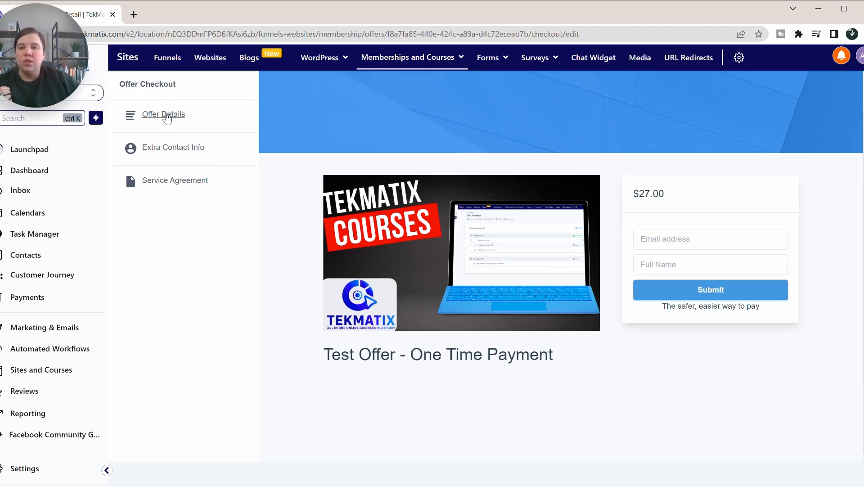
Step: Turn off the checkout banner in the offer details settings
{"action": "left_click", "coordinate": [167, 118]}
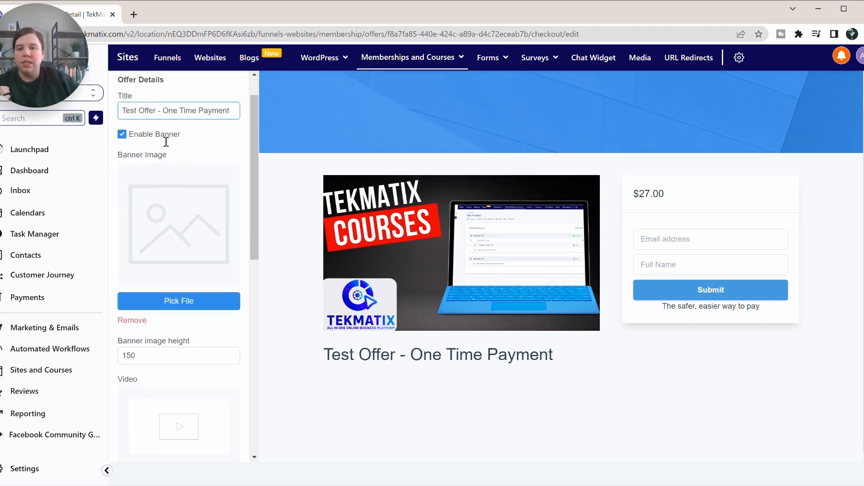
{"action": "scroll", "coordinate": [166, 142], "scroll_direction": "up", "scroll_amount": 1}
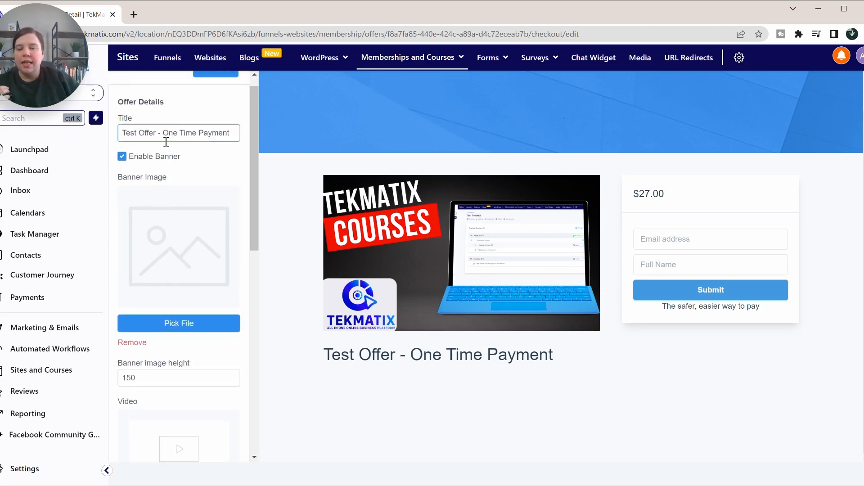
{"action": "left_click", "coordinate": [124, 161]}
{"action": "scroll", "coordinate": [165, 170], "scroll_direction": "up", "scroll_amount": 1}
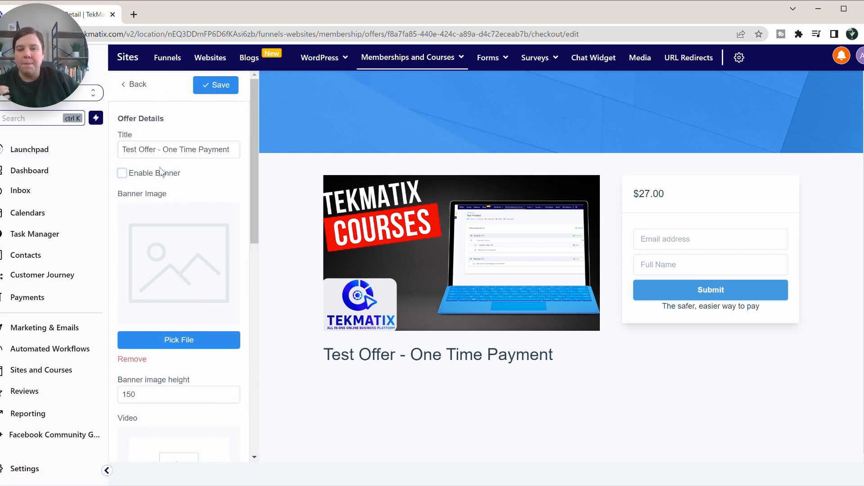
{"action": "scroll", "coordinate": [166, 137], "scroll_direction": "down", "scroll_amount": 4}
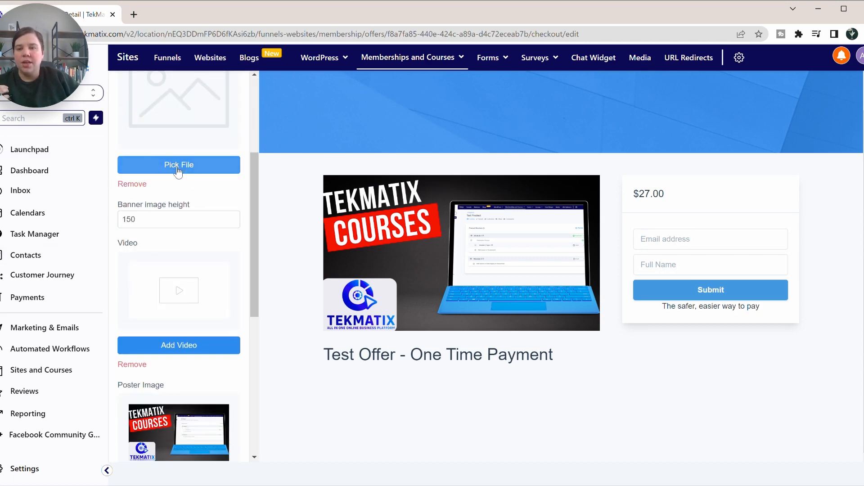
{"action": "scroll", "coordinate": [169, 193], "scroll_direction": "down", "scroll_amount": 2}
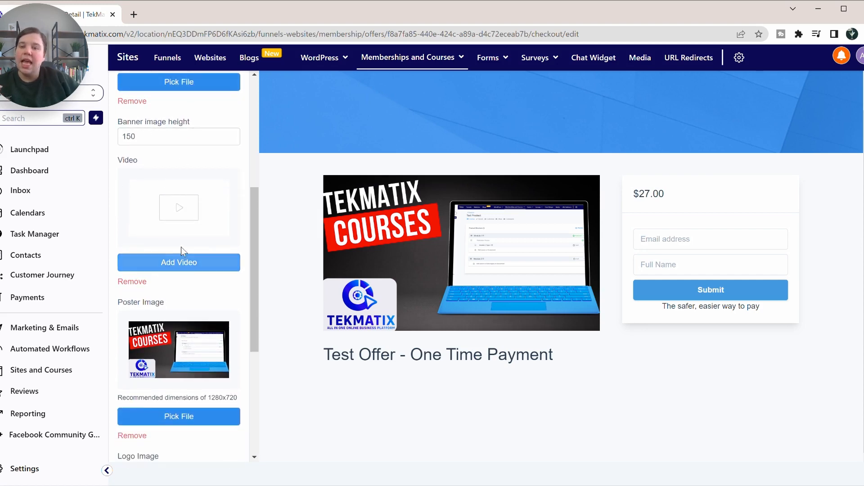
Step: Upload The Publication Process mp4 as the checkout video
{"action": "left_click", "coordinate": [176, 264]}
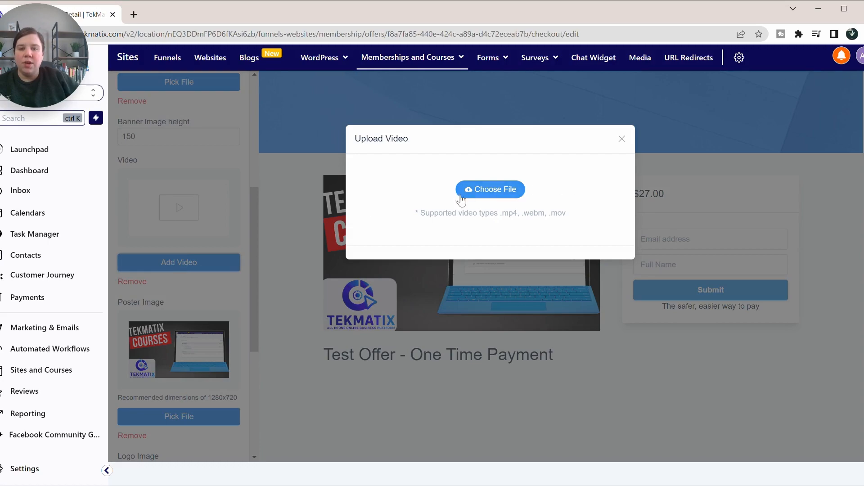
{"action": "left_click", "coordinate": [497, 192]}
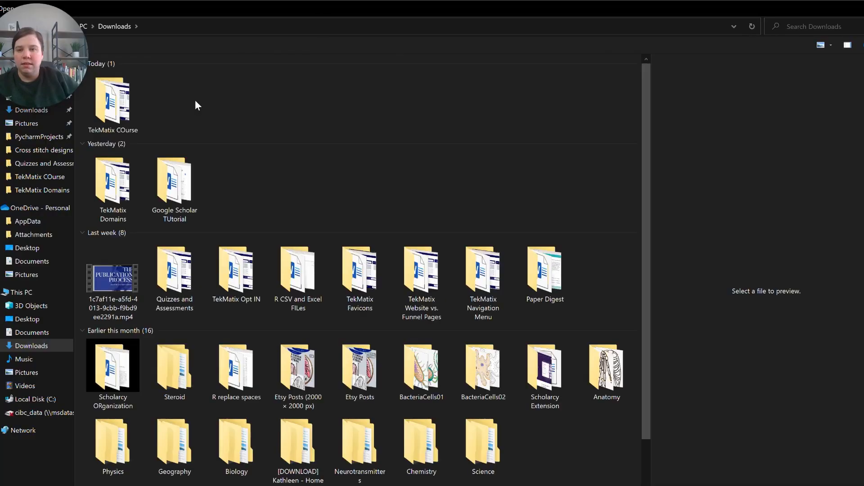
{"action": "left_click", "coordinate": [104, 277]}
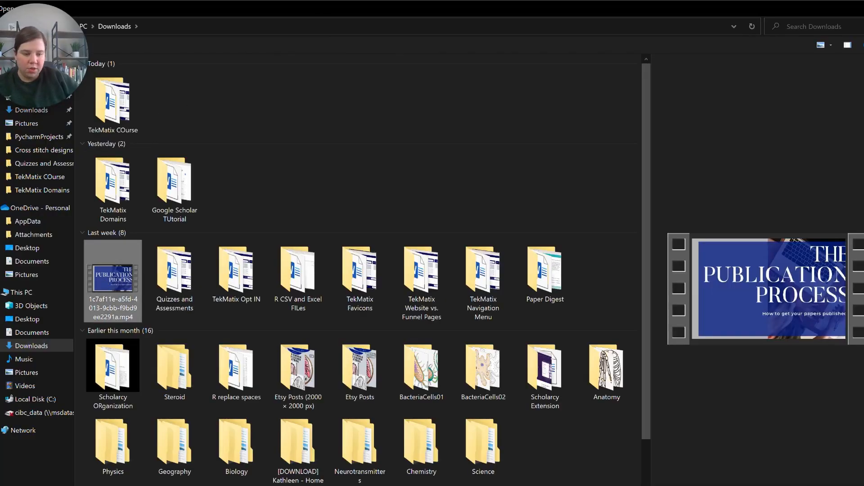
{"action": "left_click", "coordinate": [789, 485]}
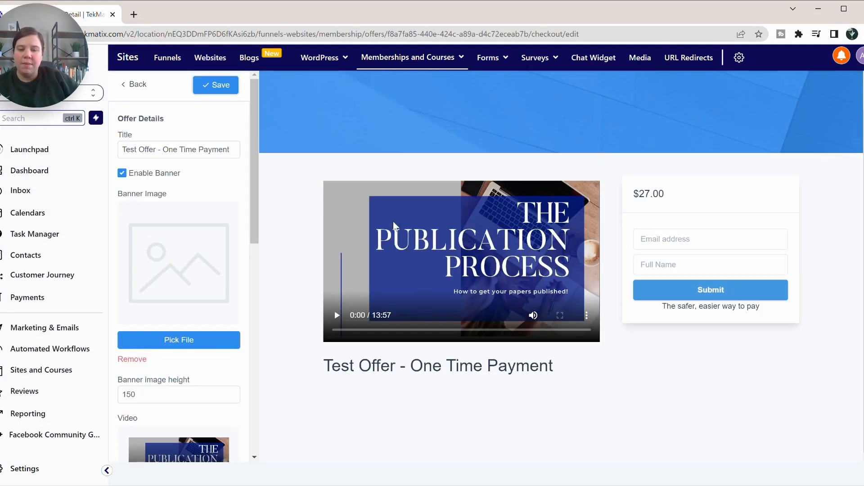
Step: Remove the video so the Courses thumbnail shows again, and save the settings
{"action": "scroll", "coordinate": [214, 356], "scroll_direction": "down", "scroll_amount": 6}
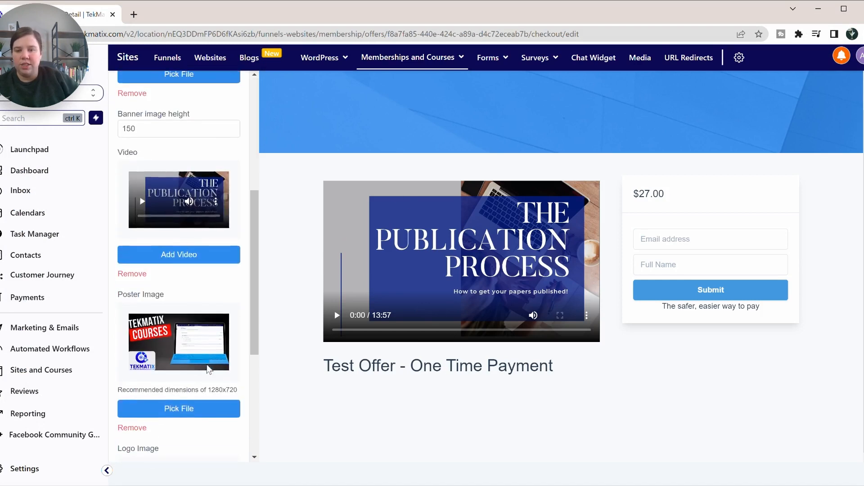
{"action": "scroll", "coordinate": [208, 369], "scroll_direction": "down", "scroll_amount": 2}
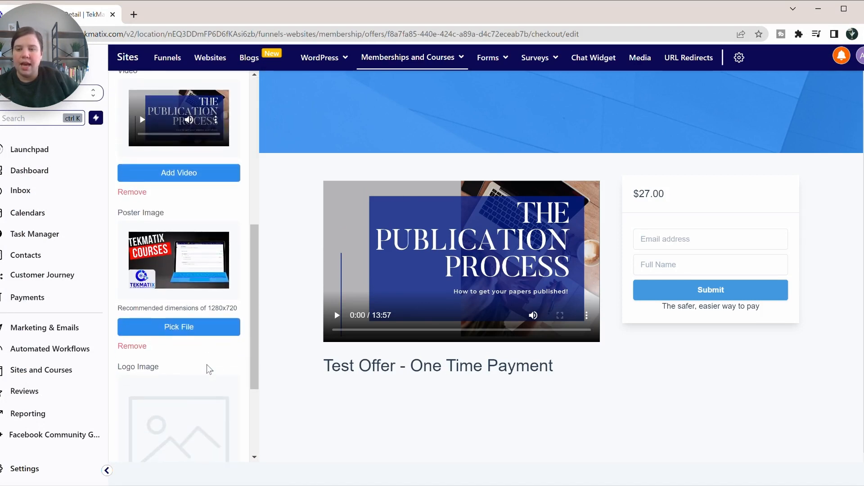
{"action": "left_click", "coordinate": [119, 193]}
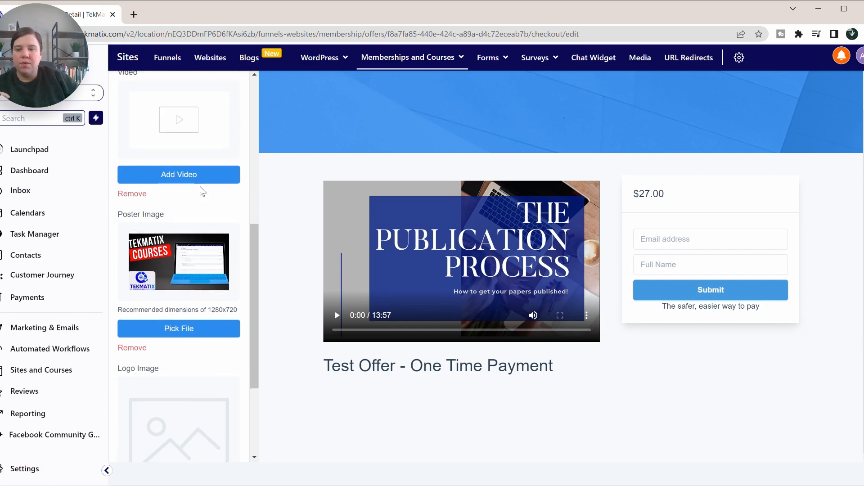
{"action": "scroll", "coordinate": [202, 191], "scroll_direction": "up", "scroll_amount": 8}
{"action": "left_click", "coordinate": [216, 84]}
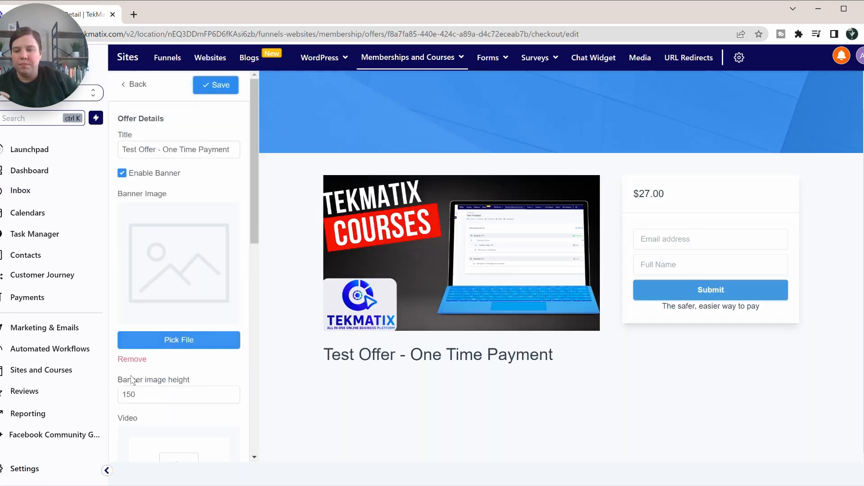
Step: Write the intro 'Purchase this Test Offer to get access to:' followed by a bullet list
{"action": "scroll", "coordinate": [112, 386], "scroll_direction": "down", "scroll_amount": 10}
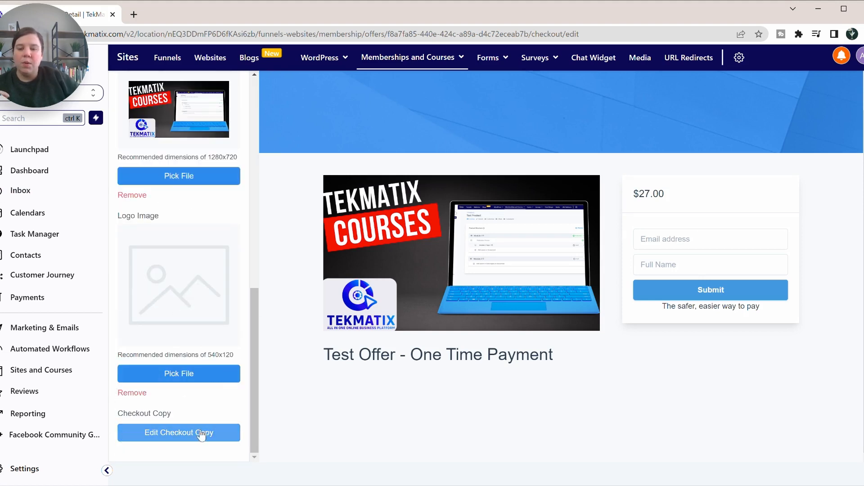
{"action": "left_click", "coordinate": [162, 436]}
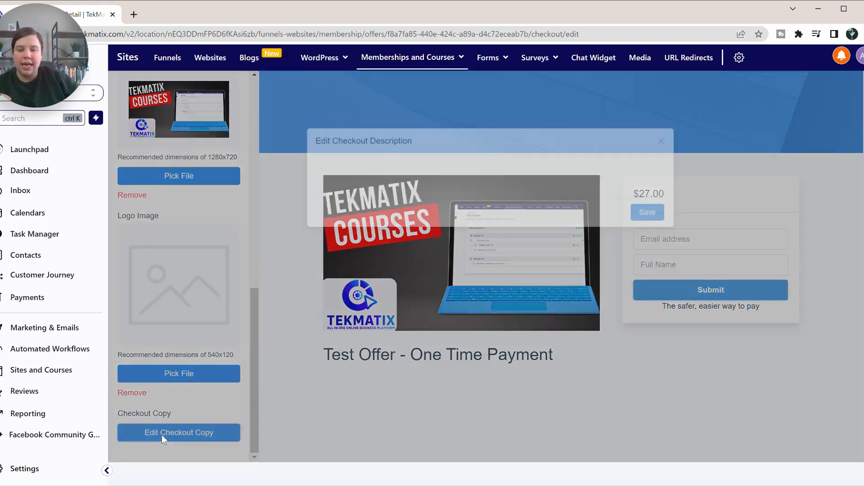
{"action": "left_click", "coordinate": [364, 214]}
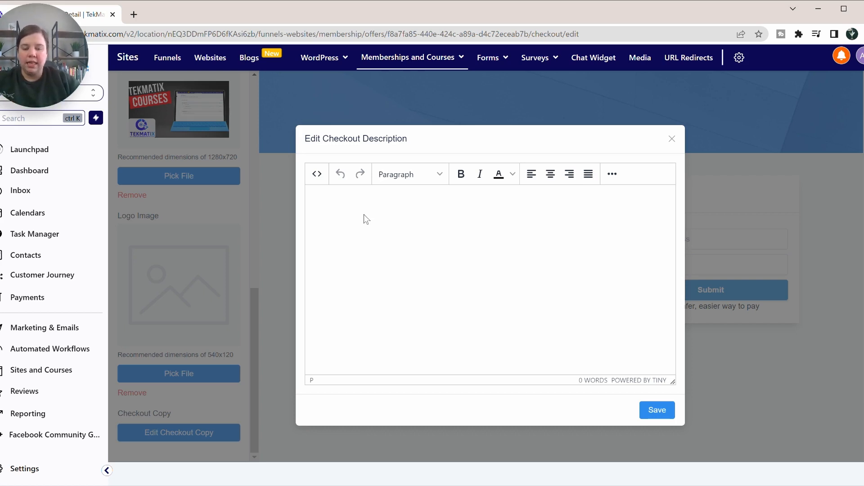
{"action": "type", "text": "Purchase this Test Offer to get access to:"}
{"action": "key", "text": "Return"}
{"action": "left_click", "coordinate": [612, 174]}
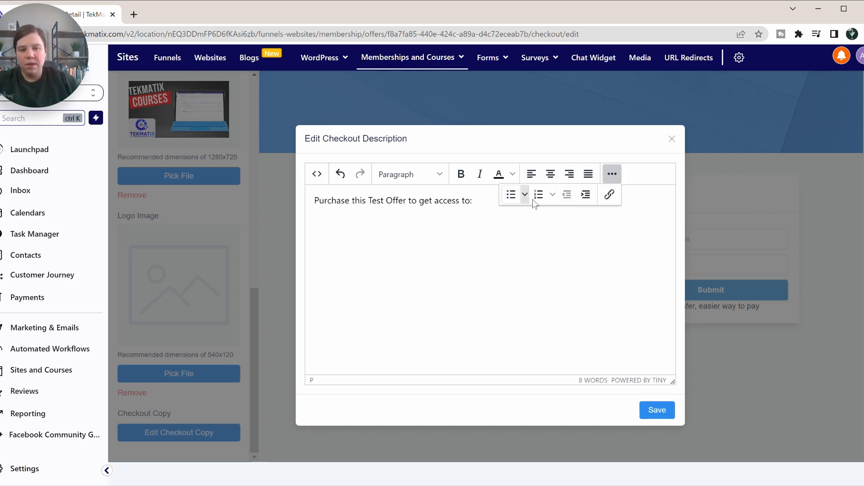
{"action": "left_click", "coordinate": [511, 194]}
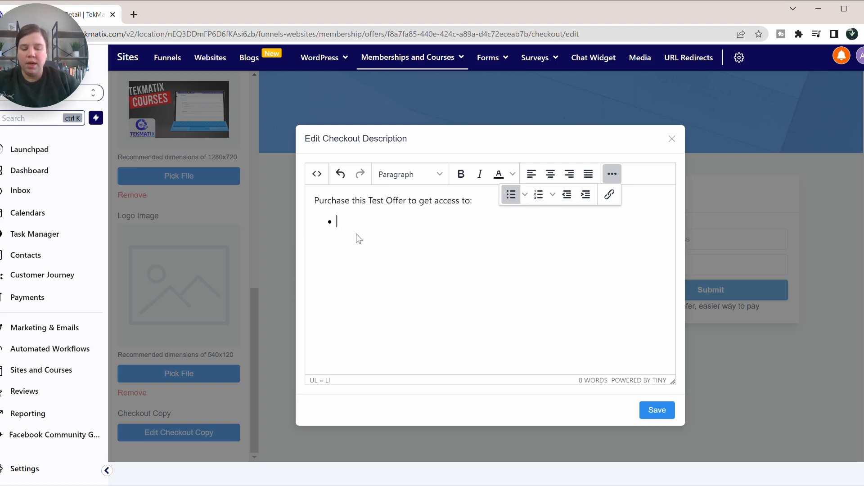
{"action": "type", "text": "30 Day Research Jumpstart Guide"}
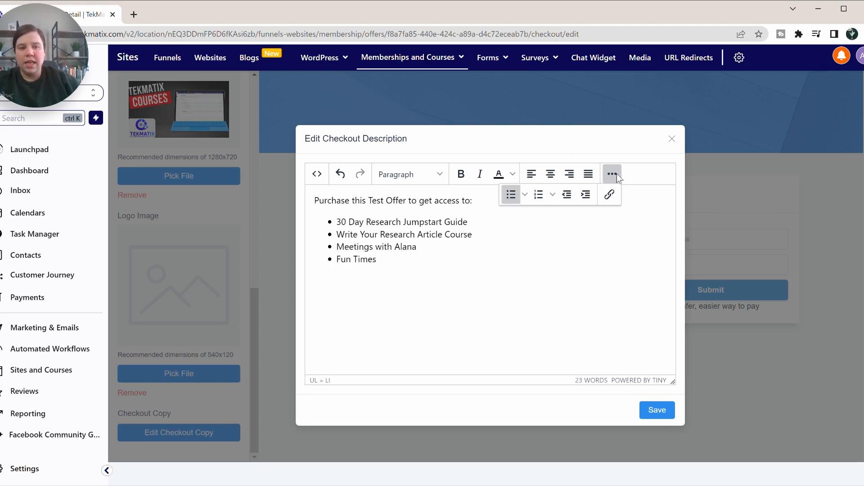
{"action": "left_click", "coordinate": [612, 175]}
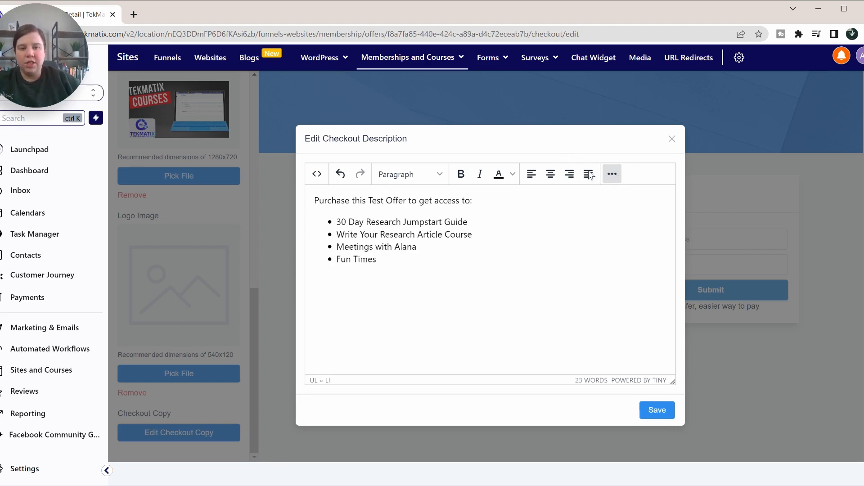
Step: Insert a Heading 1 'Don't miss out on this offer!' above the intro and save the description
{"action": "left_click", "coordinate": [316, 200]}
{"action": "key", "text": "Return"}
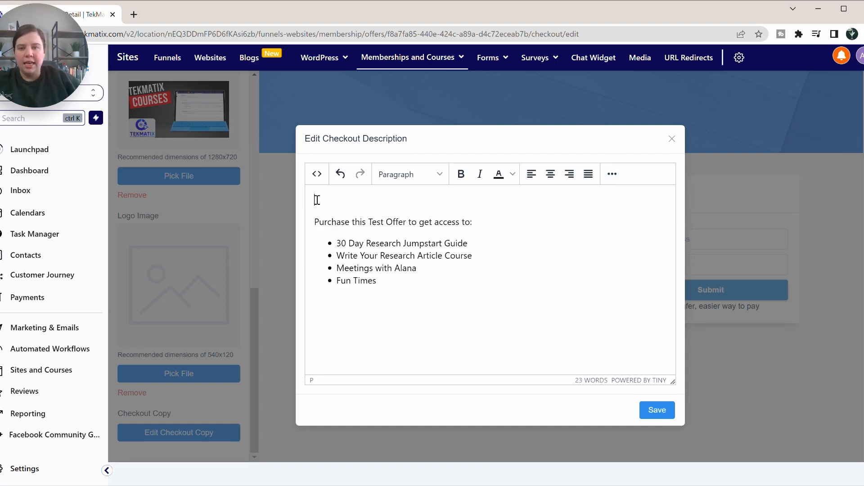
{"action": "left_click", "coordinate": [406, 175]}
{"action": "left_click", "coordinate": [407, 214]}
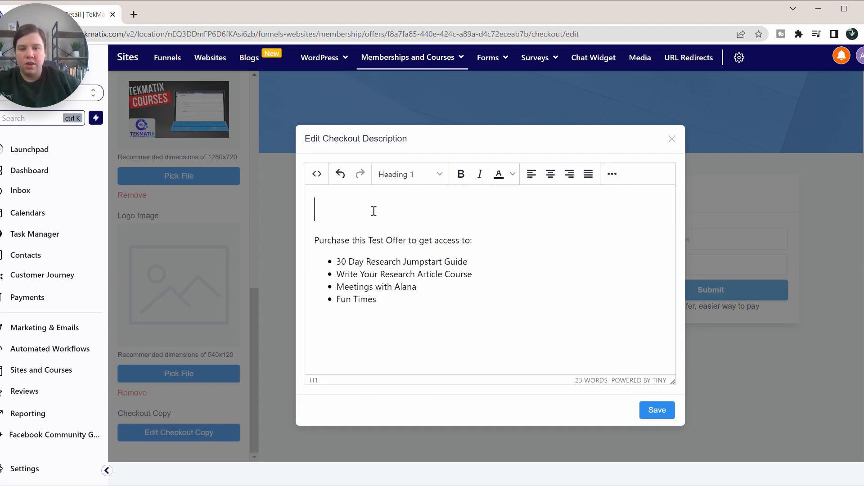
{"action": "type", "text": "Don't m"}
{"action": "key", "text": "BackSpace"}
{"action": "type", "text": "n'"}
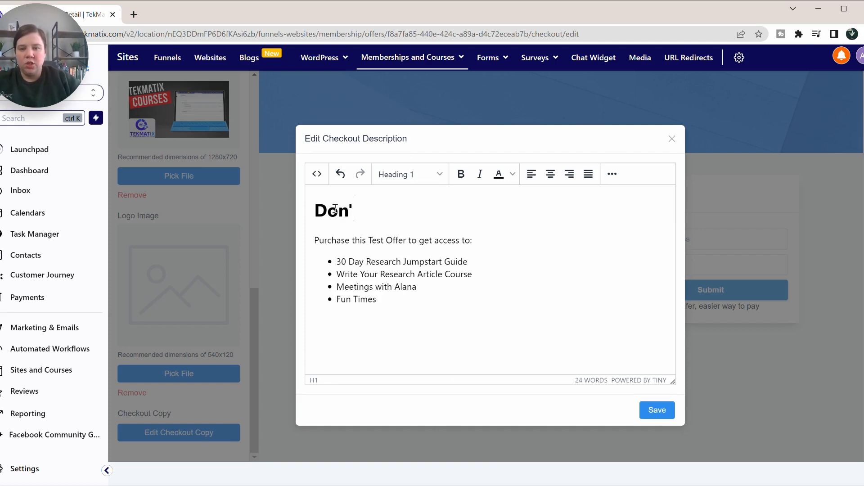
{"action": "type", "text": "t miss out on this "}
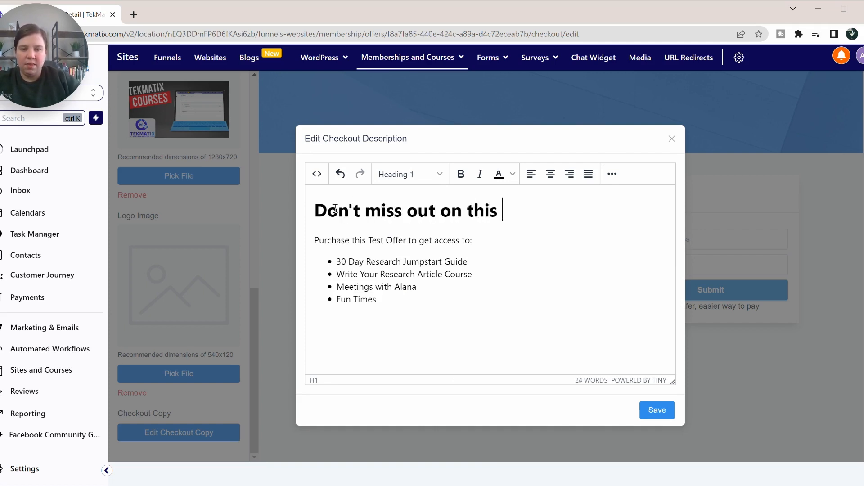
{"action": "type", "text": "offer!"}
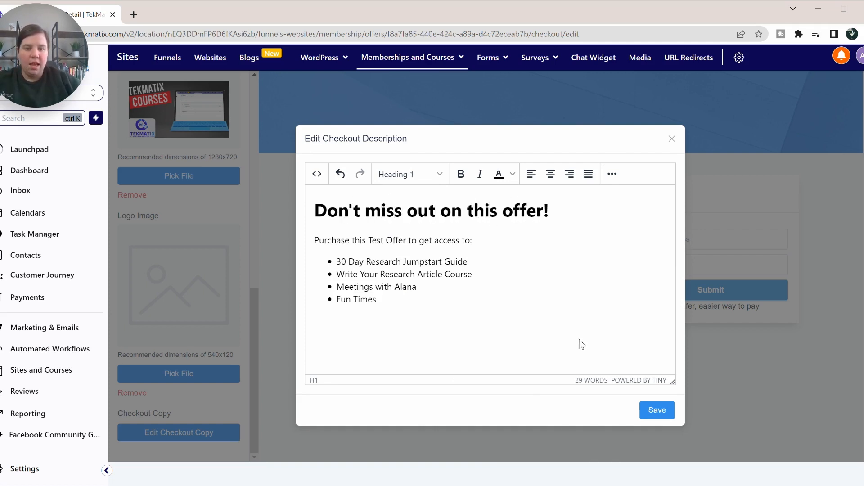
{"action": "left_click", "coordinate": [657, 409]}
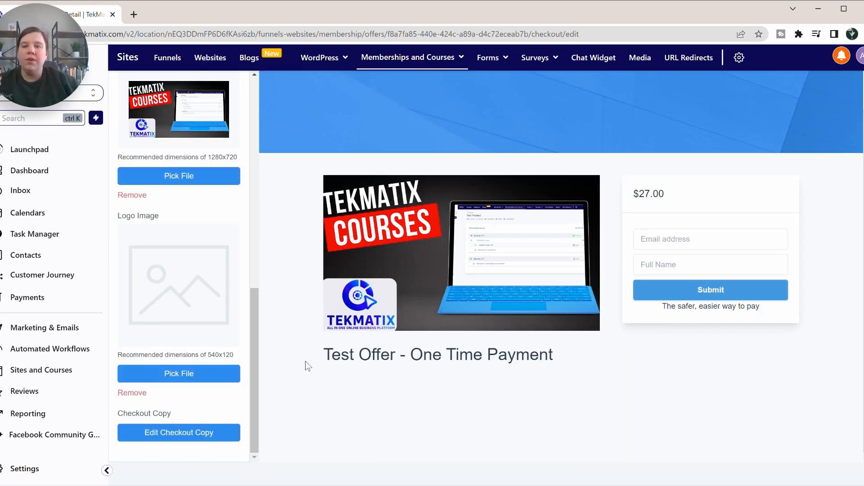
{"action": "scroll", "coordinate": [197, 253], "scroll_direction": "up", "scroll_amount": 10}
Step: Save the offer settings and check the refreshed preview with the 'Don't miss out on this offer!' description
{"action": "left_click", "coordinate": [214, 84]}
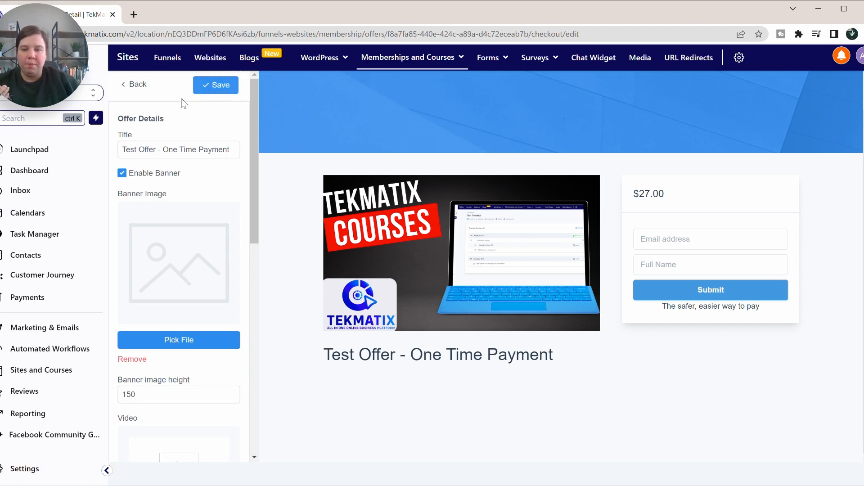
{"action": "left_click", "coordinate": [203, 87]}
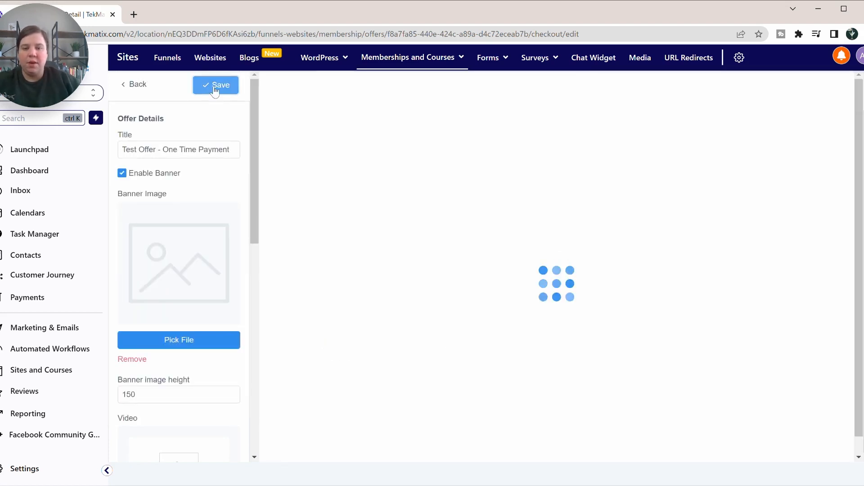
{"action": "scroll", "coordinate": [432, 302], "scroll_direction": "down", "scroll_amount": 3}
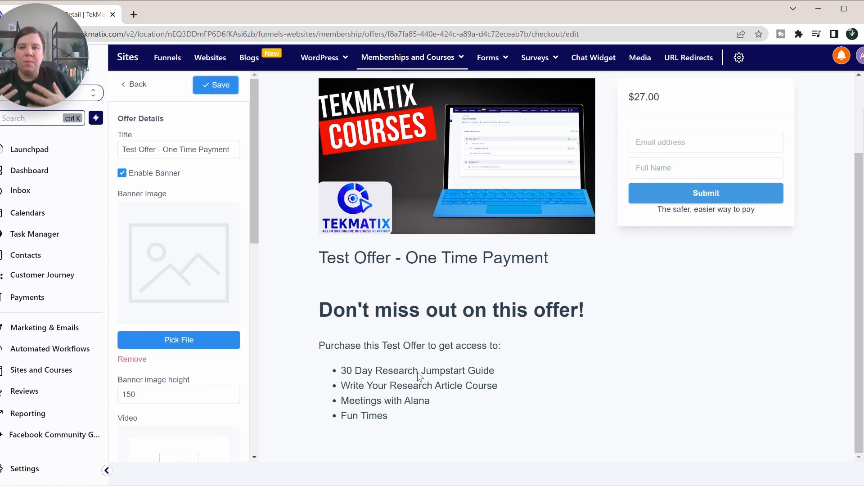
{"action": "scroll", "coordinate": [501, 227], "scroll_direction": "up", "scroll_amount": 2}
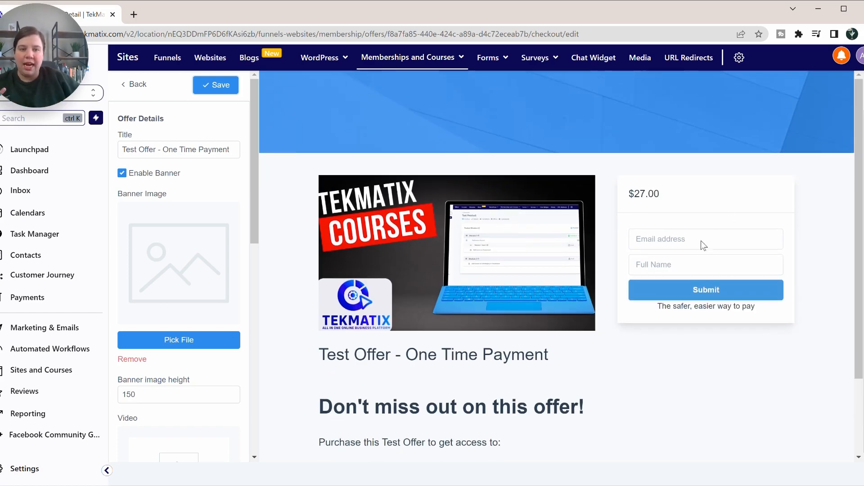
Step: Turn on address and phone number collection at checkout and save
{"action": "left_click", "coordinate": [135, 84]}
{"action": "left_click", "coordinate": [165, 148]}
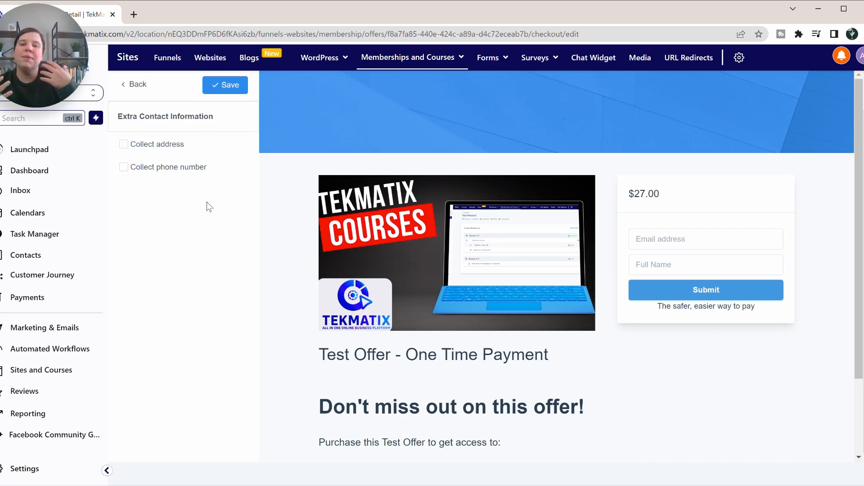
{"action": "left_click", "coordinate": [124, 145]}
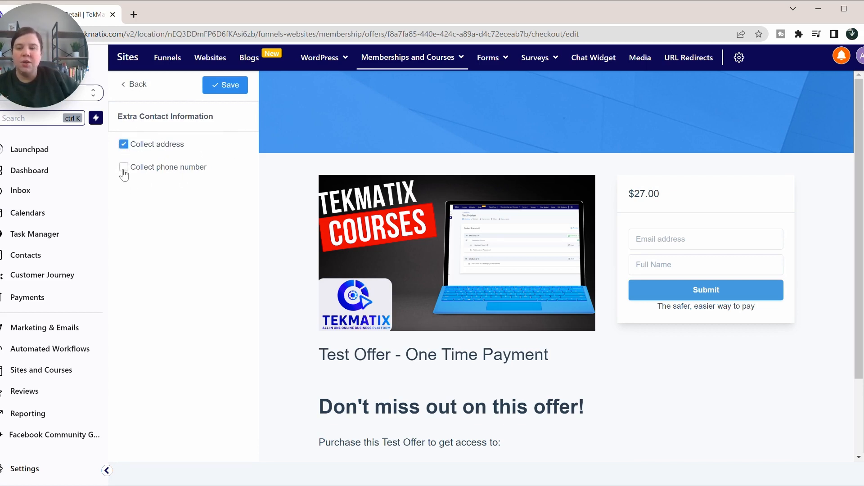
{"action": "left_click", "coordinate": [124, 167]}
{"action": "left_click", "coordinate": [226, 86]}
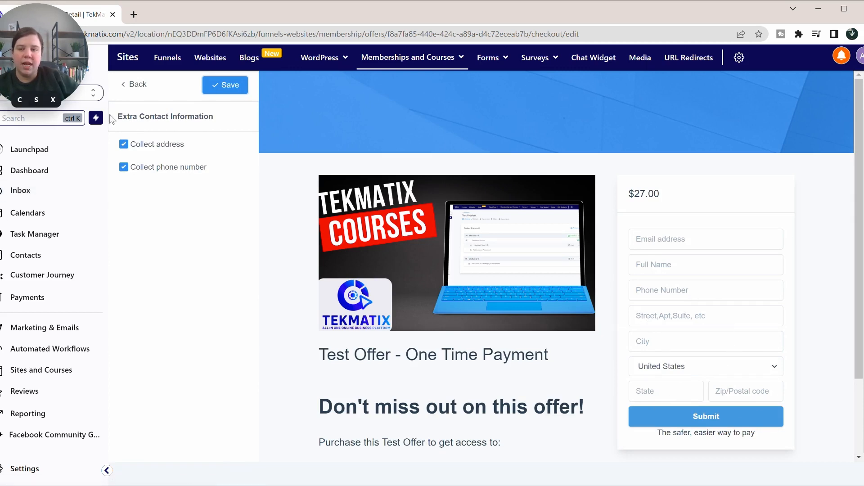
Step: Switch address and phone collection back off, save, and bring up the Service Agreement settings
{"action": "left_click", "coordinate": [123, 144]}
{"action": "left_click", "coordinate": [124, 167]}
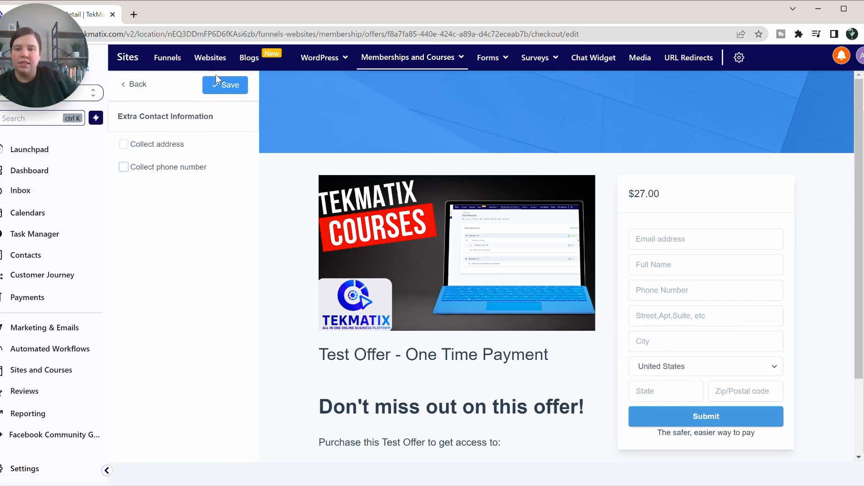
{"action": "left_click", "coordinate": [217, 89]}
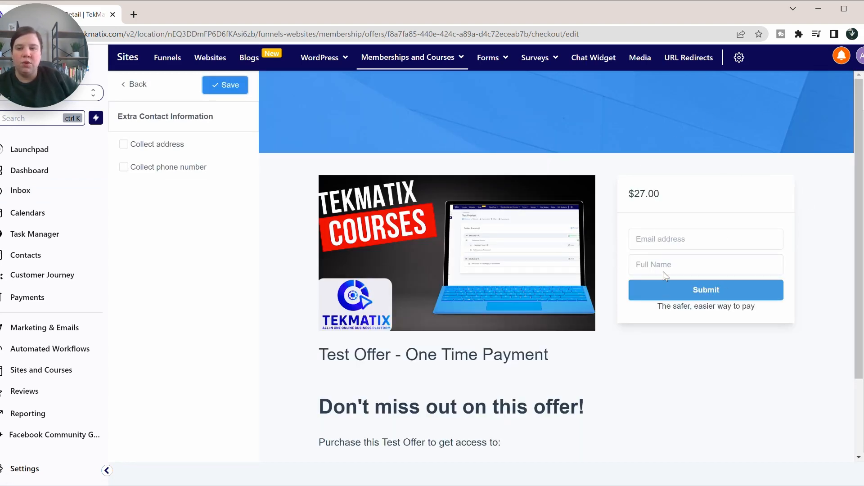
{"action": "scroll", "coordinate": [389, 283], "scroll_direction": "down", "scroll_amount": 2}
{"action": "scroll", "coordinate": [389, 284], "scroll_direction": "up", "scroll_amount": 2}
{"action": "left_click", "coordinate": [134, 84]}
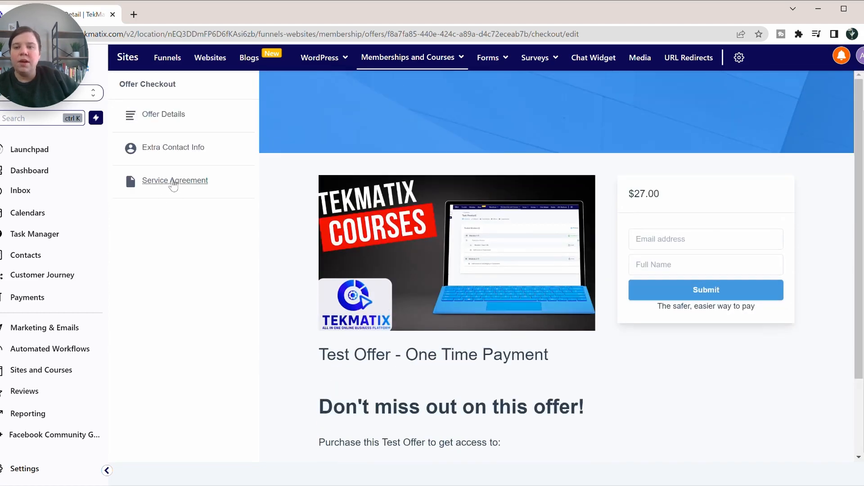
{"action": "left_click", "coordinate": [174, 182]}
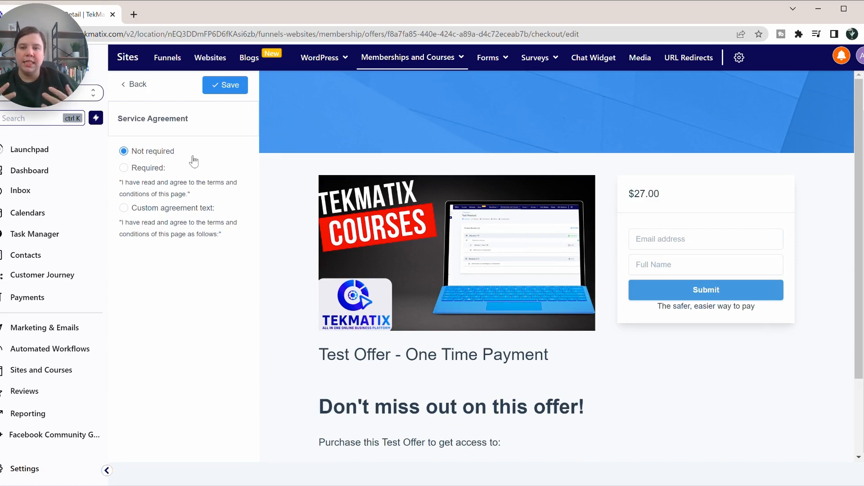
Step: Require a custom agreement reading 'terms and conditions for this course' and save it
{"action": "left_click", "coordinate": [124, 168]}
{"action": "left_click", "coordinate": [150, 273]}
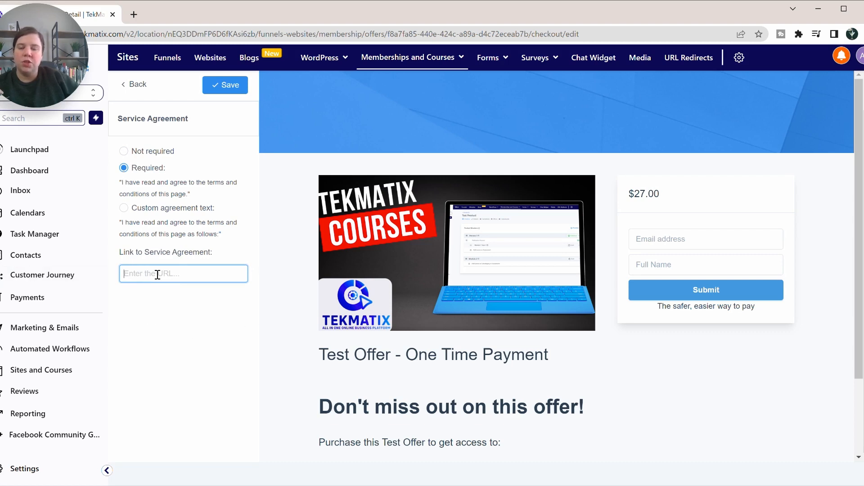
{"action": "left_click", "coordinate": [124, 209]}
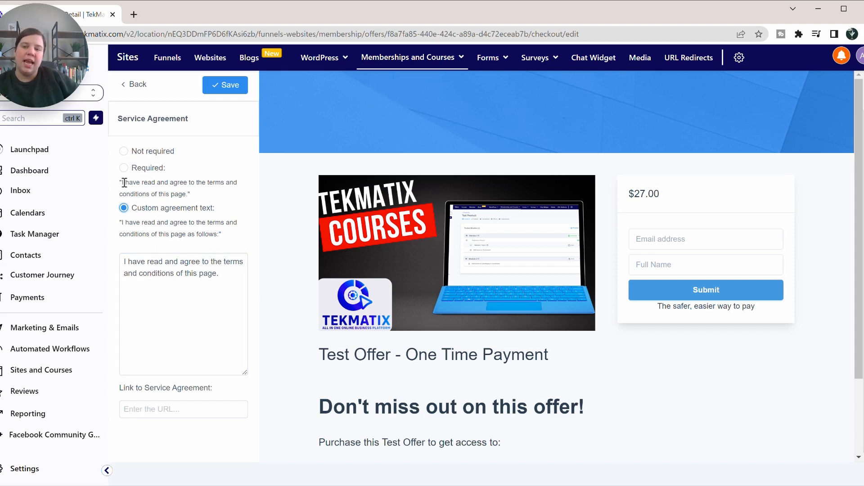
{"action": "left_click_drag", "start_coordinate": [124, 182], "coordinate": [239, 195]}
{"action": "left_click", "coordinate": [218, 225]}
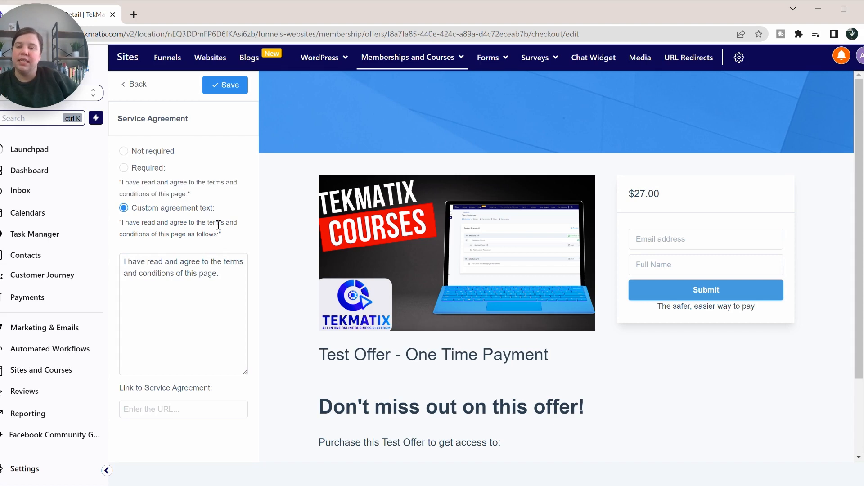
{"action": "left_click", "coordinate": [130, 262]}
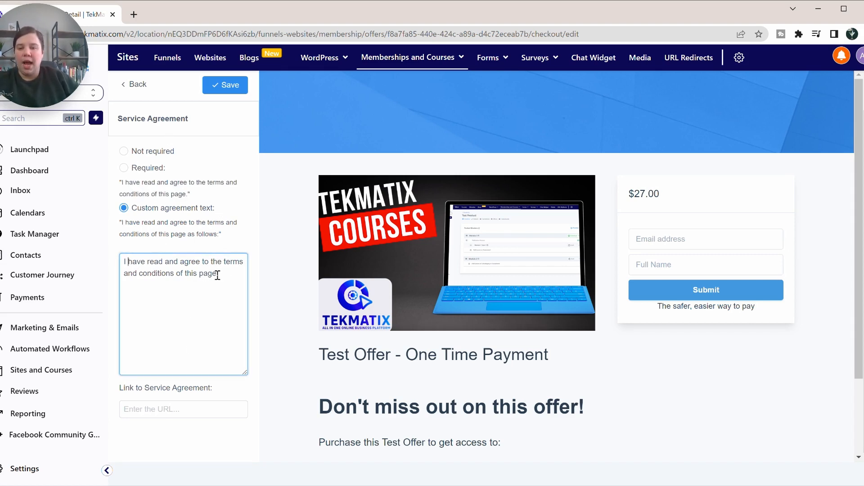
{"action": "left_click_drag", "start_coordinate": [216, 276], "coordinate": [175, 278]}
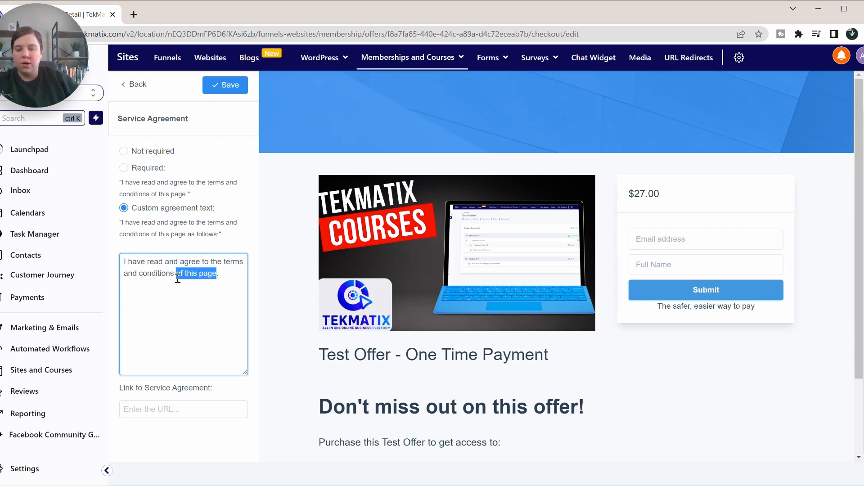
{"action": "type", "text": "for this course"}
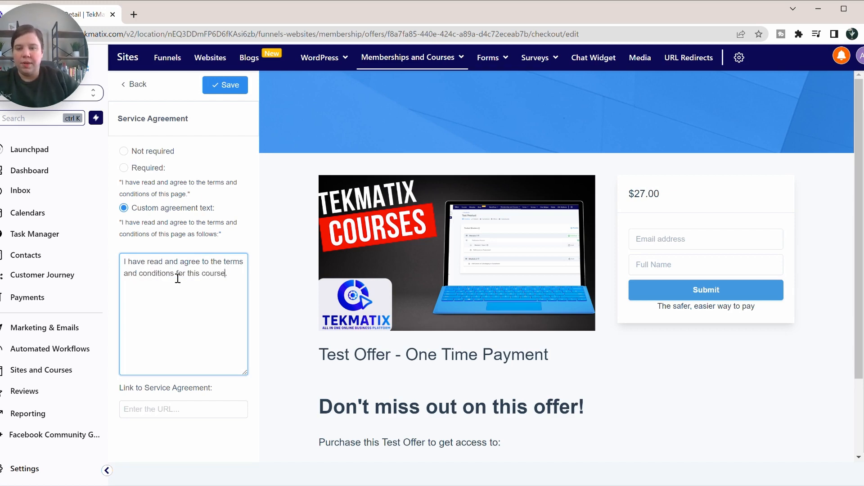
{"action": "left_click", "coordinate": [152, 415]}
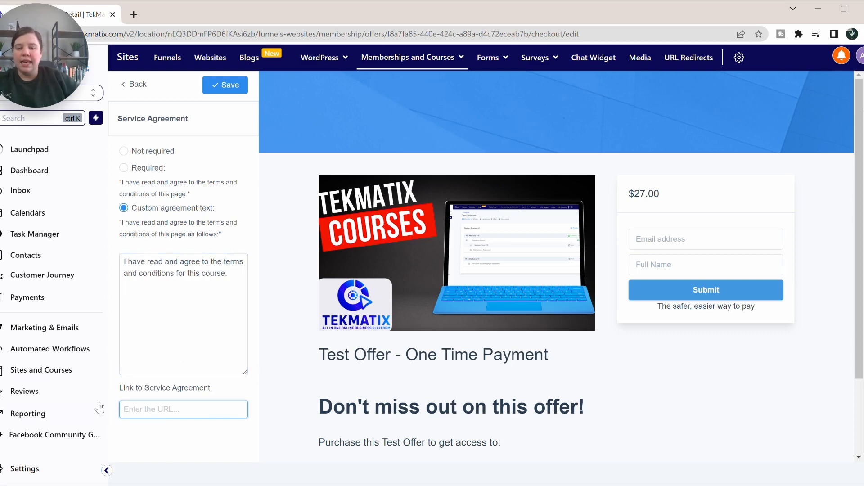
{"action": "left_click", "coordinate": [224, 87]}
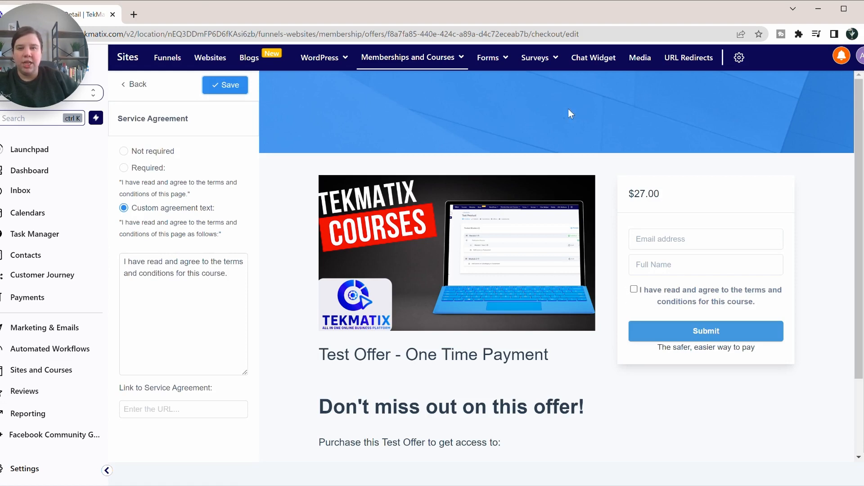
{"action": "left_click", "coordinate": [179, 411]}
{"action": "type", "text": "h"}
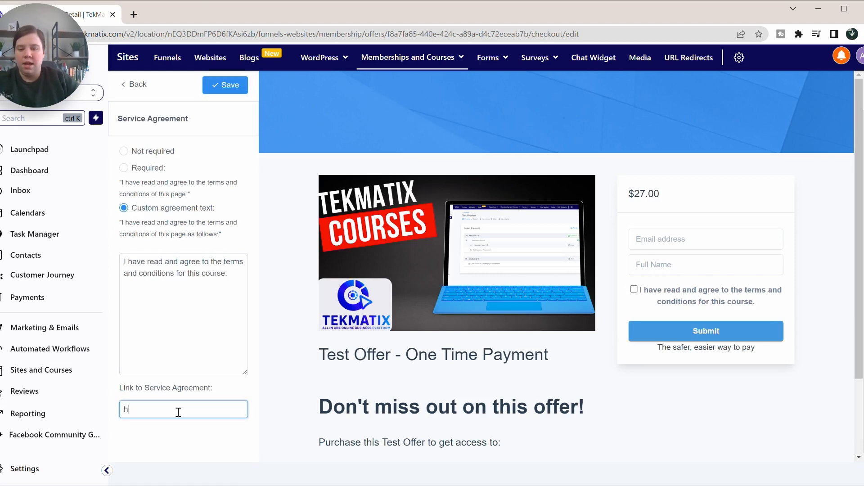
{"action": "type", "text": "ttps://"}
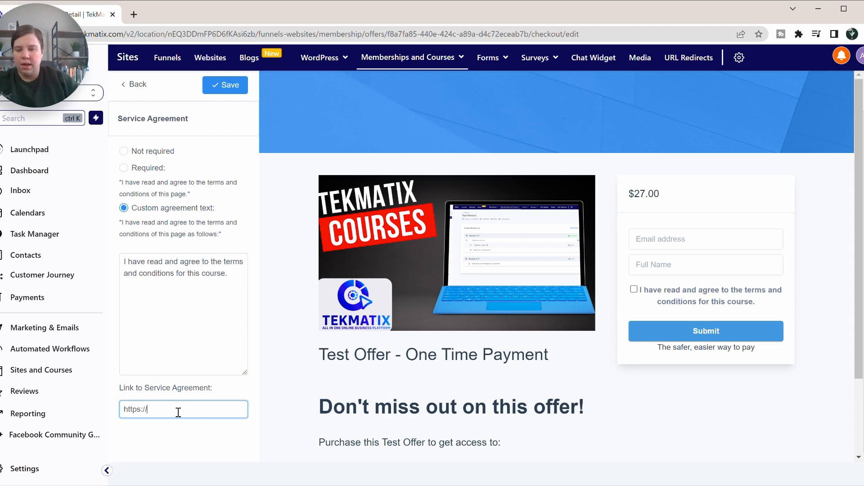
{"action": "type", "text": "demo.sc"}
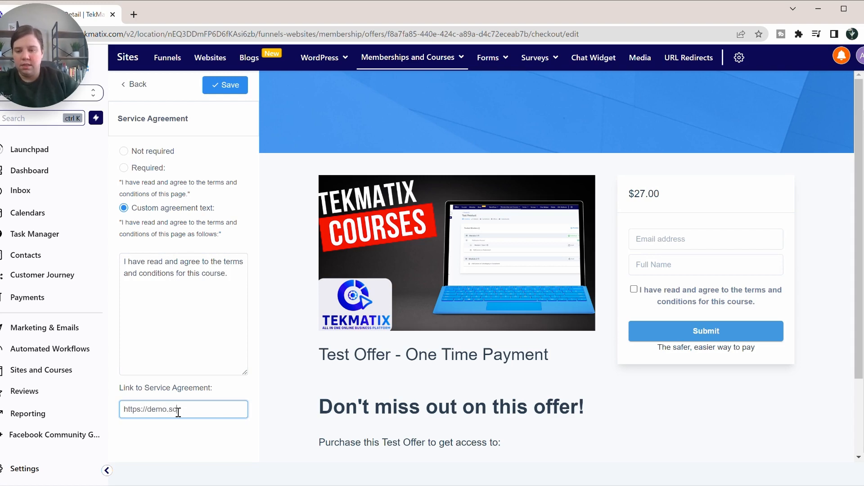
{"action": "type", "text": "iencegradschoolcoach.com"}
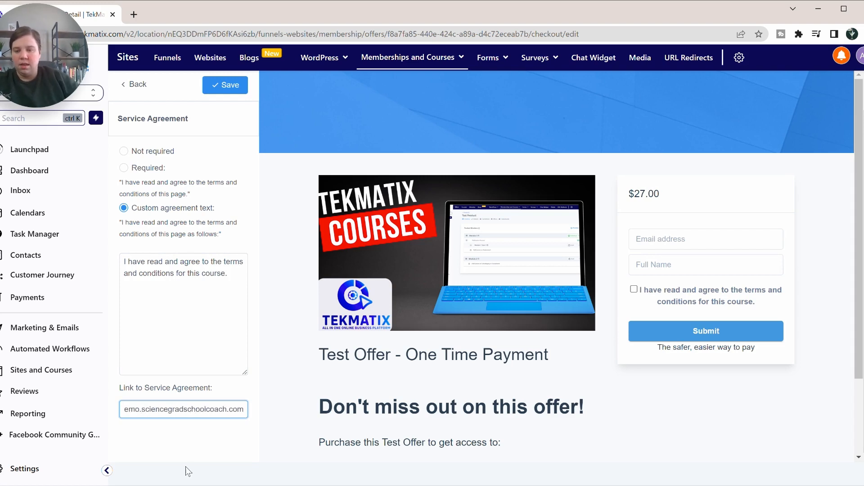
{"action": "left_click", "coordinate": [186, 465]}
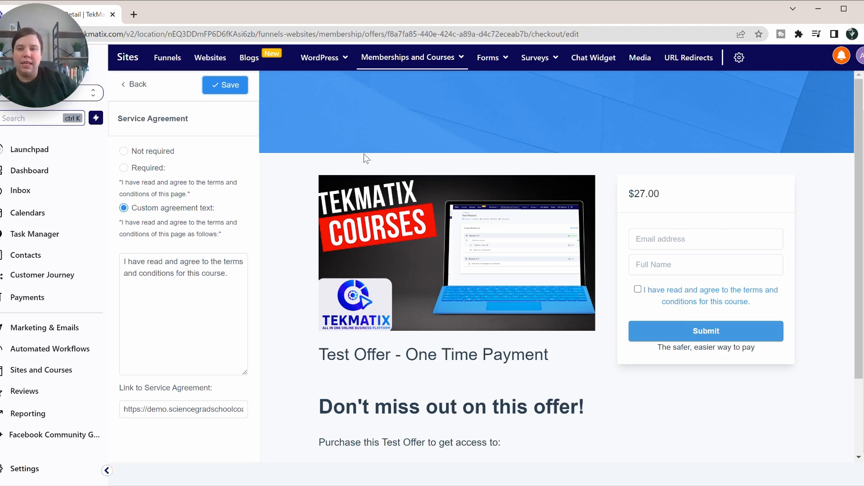
Step: Save the service agreement link and review the Offer Details settings
{"action": "left_click", "coordinate": [225, 85]}
{"action": "left_click", "coordinate": [135, 85]}
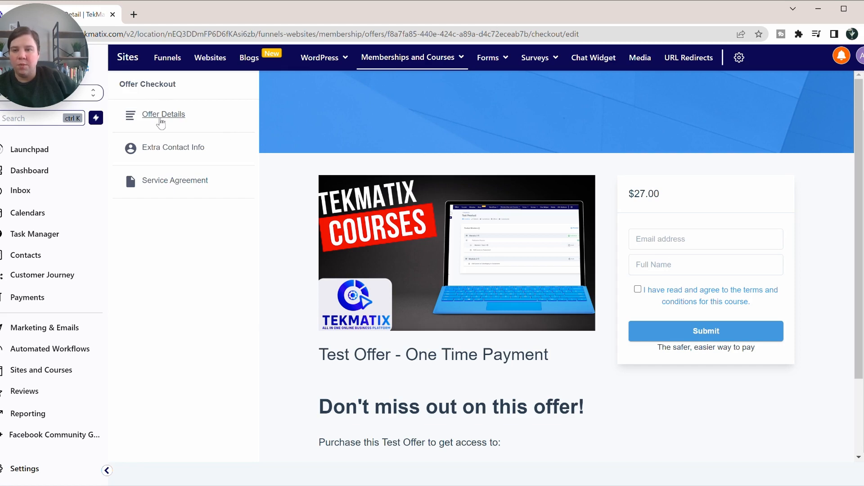
{"action": "left_click", "coordinate": [162, 115]}
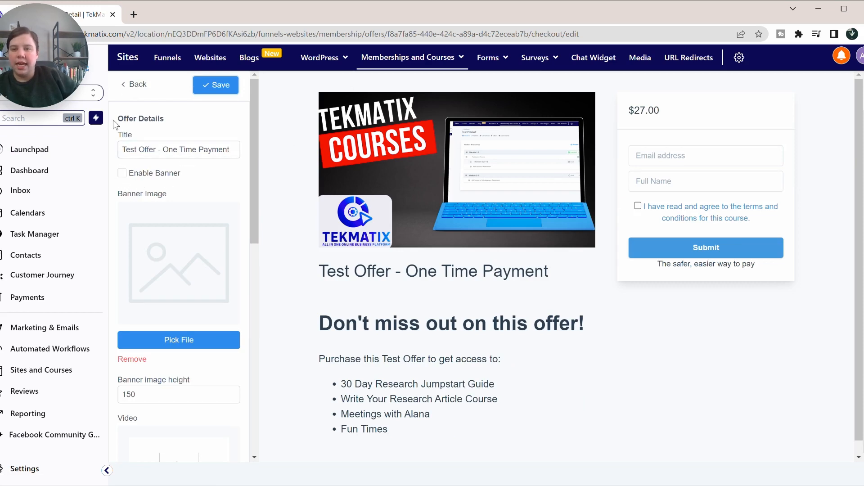
{"action": "left_click", "coordinate": [126, 86]}
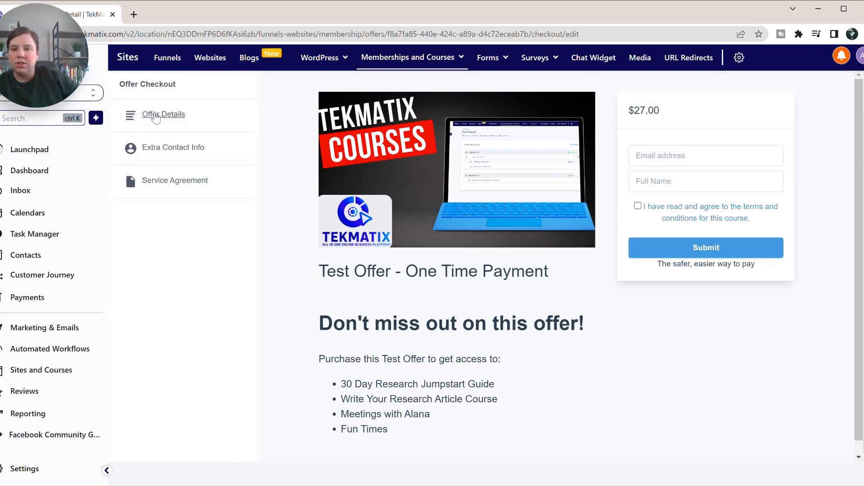
{"action": "left_click", "coordinate": [129, 174]}
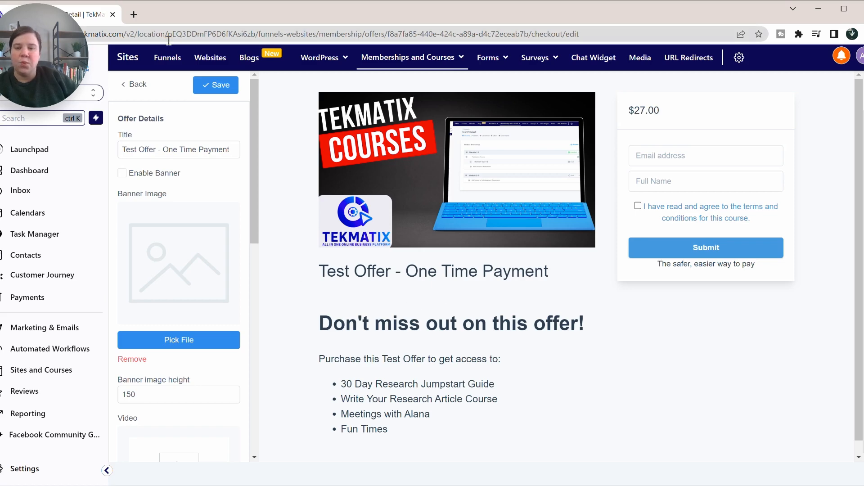
Step: Leave the checkout editor for the Memberships and Courses > Offers list
{"action": "left_click", "coordinate": [125, 87]}
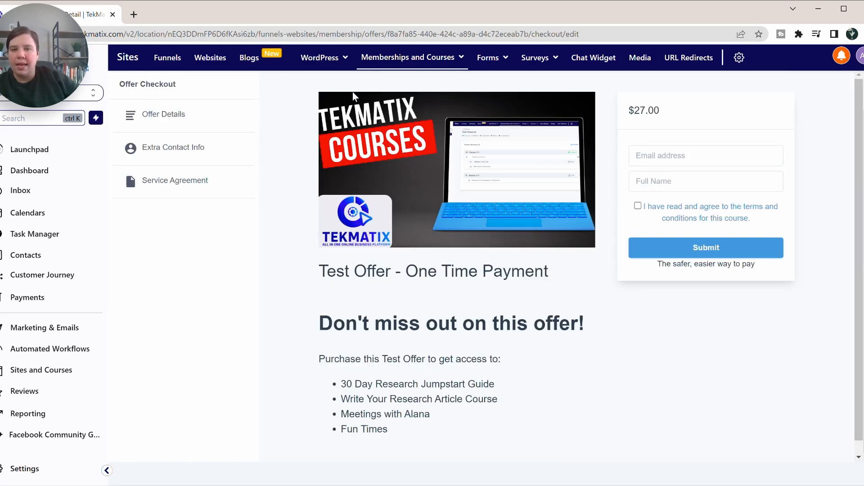
{"action": "mouse_move", "coordinate": [412, 58]}
{"action": "left_click", "coordinate": [425, 116]}
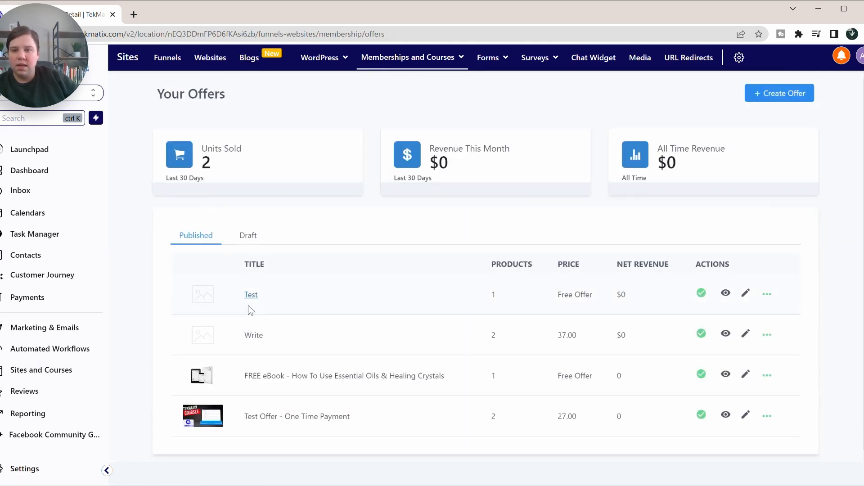
Step: Open the Test offer's Upsell tab and start adding a new upsell
{"action": "left_click", "coordinate": [251, 294]}
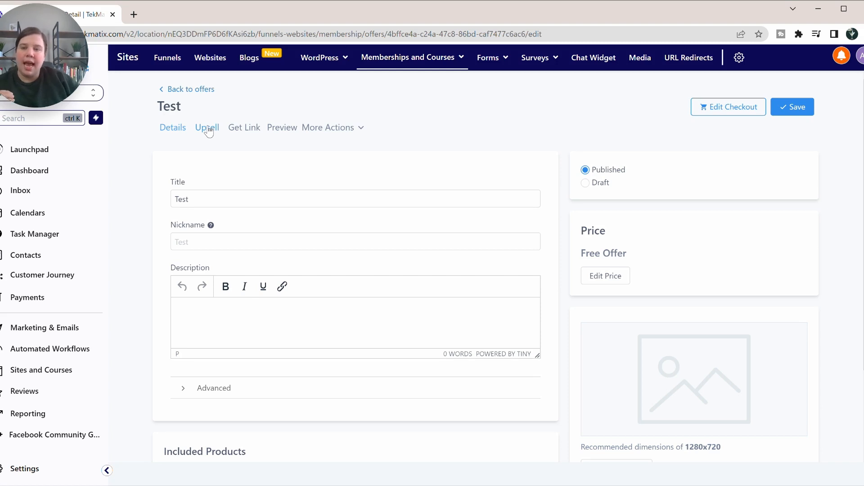
{"action": "left_click", "coordinate": [207, 128]}
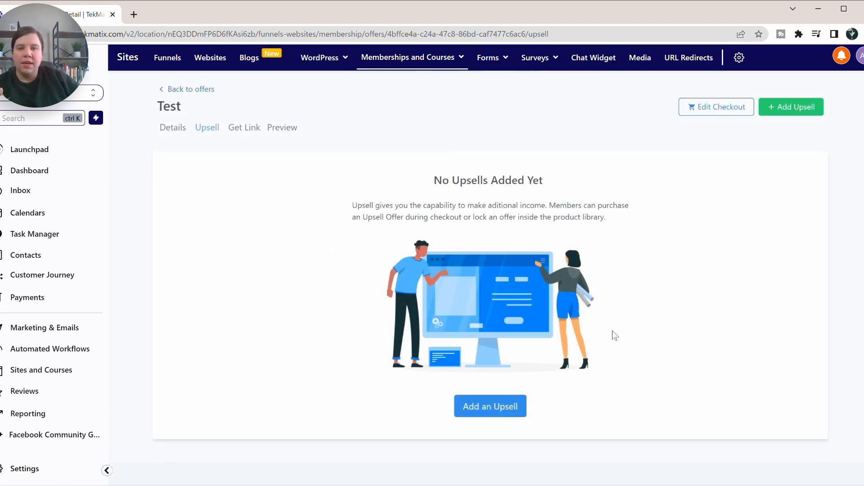
{"action": "left_click", "coordinate": [793, 107]}
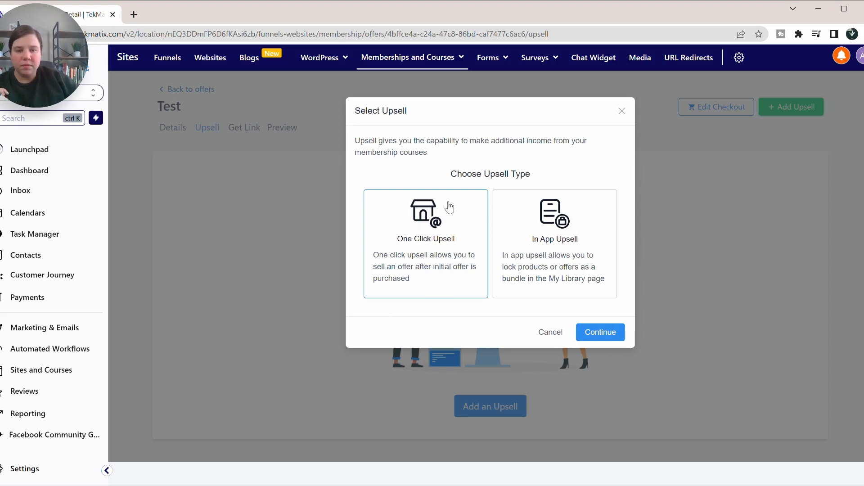
Step: Add the Write offer as a One Click Upsell on the Test offer
{"action": "left_click", "coordinate": [608, 335]}
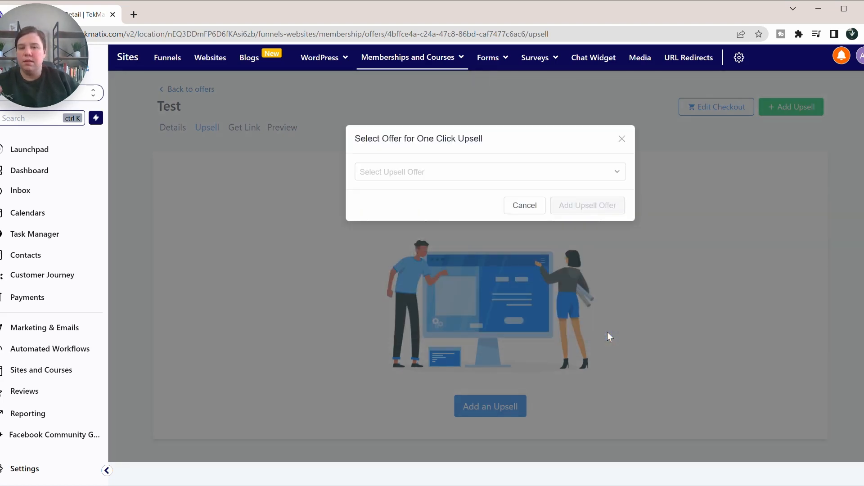
{"action": "left_click", "coordinate": [412, 177]}
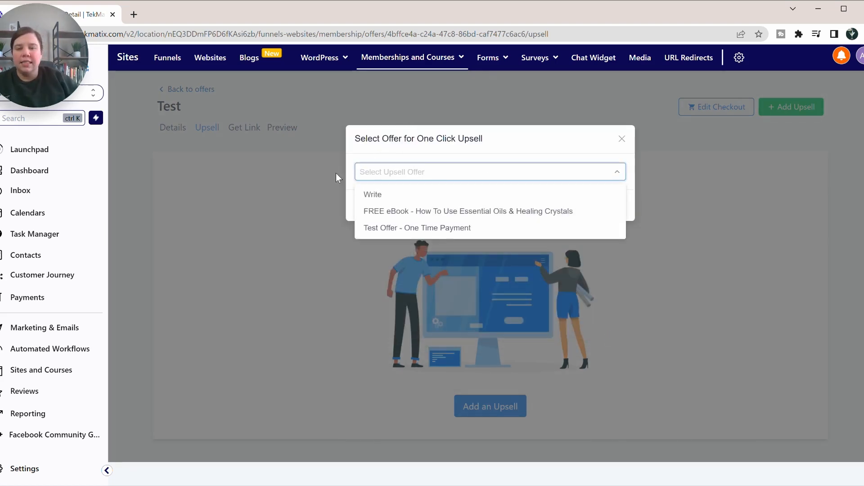
{"action": "left_click", "coordinate": [379, 198]}
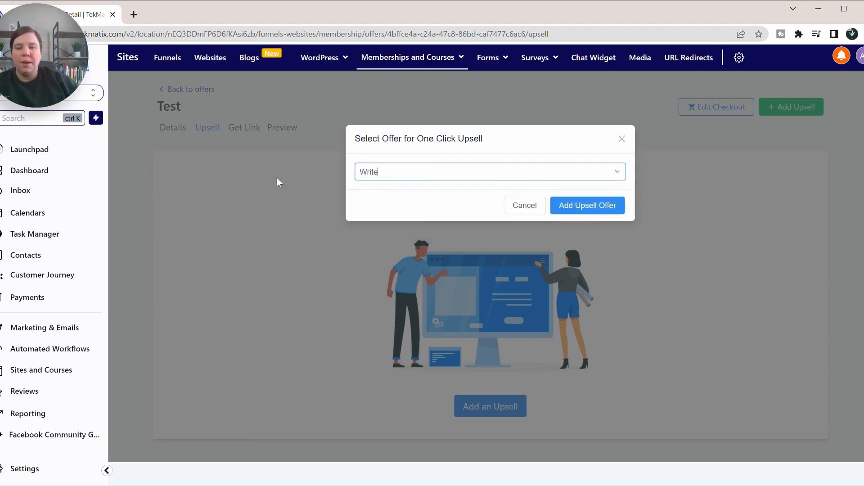
{"action": "left_click", "coordinate": [600, 208]}
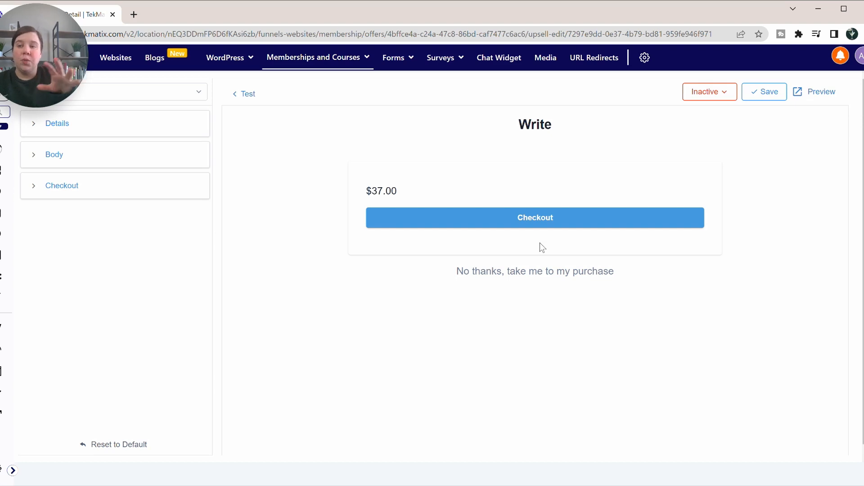
Step: Expand the upsell page Details section and save the page
{"action": "mouse_move", "coordinate": [31, 57]}
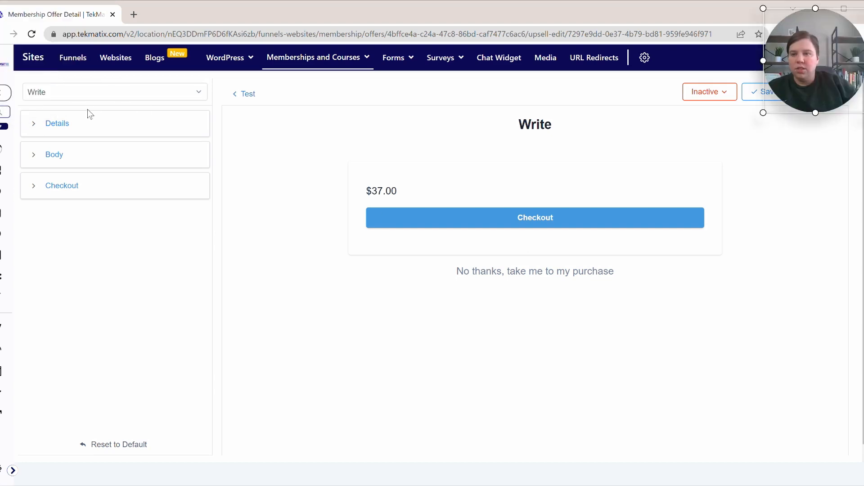
{"action": "left_click", "coordinate": [35, 124]}
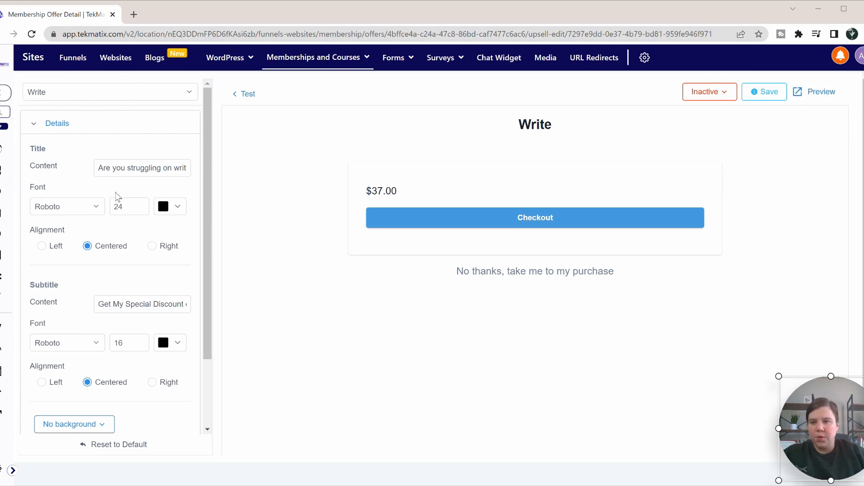
{"action": "left_click", "coordinate": [766, 92]}
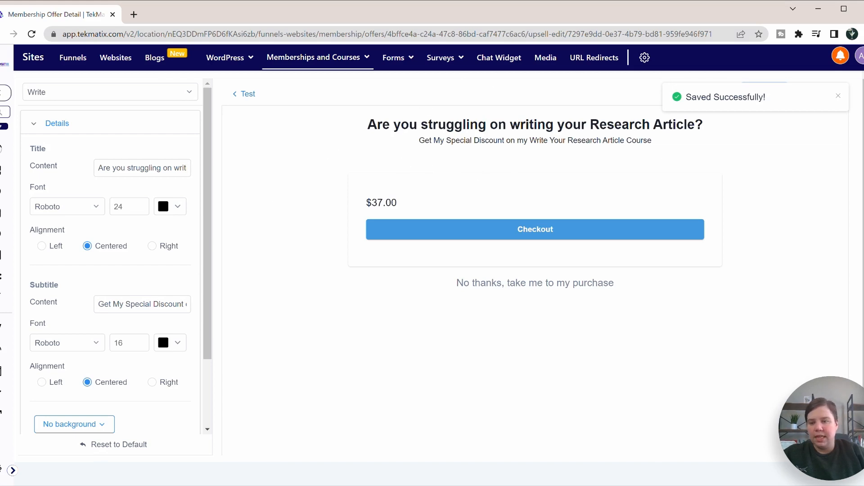
Step: Expand the Body section to reveal the Video and Poster Image options
{"action": "scroll", "coordinate": [60, 311], "scroll_direction": "down", "scroll_amount": 2}
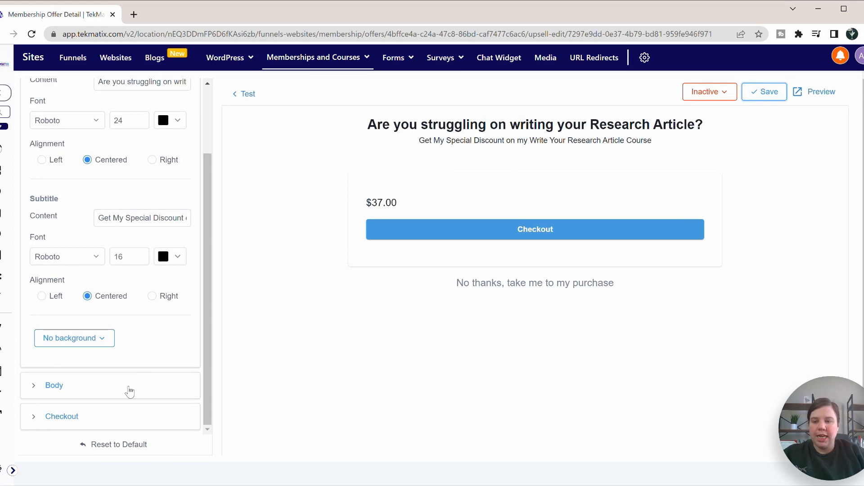
{"action": "left_click", "coordinate": [31, 386]}
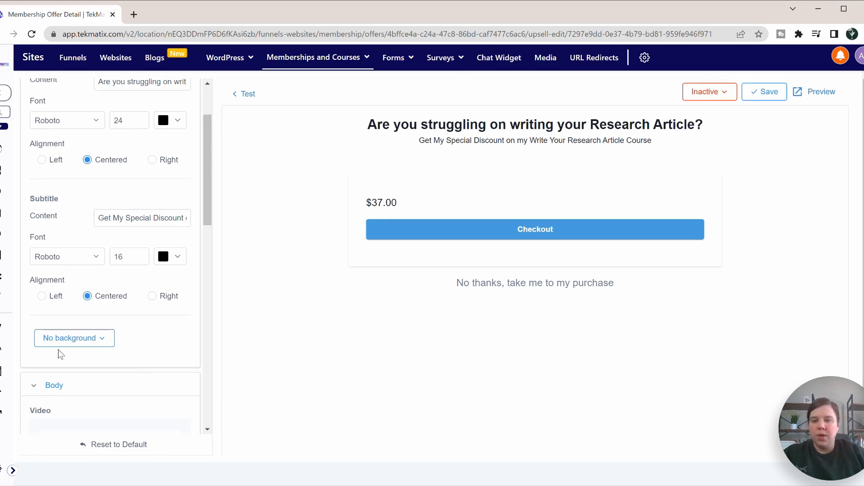
{"action": "scroll", "coordinate": [58, 351], "scroll_direction": "down", "scroll_amount": 6}
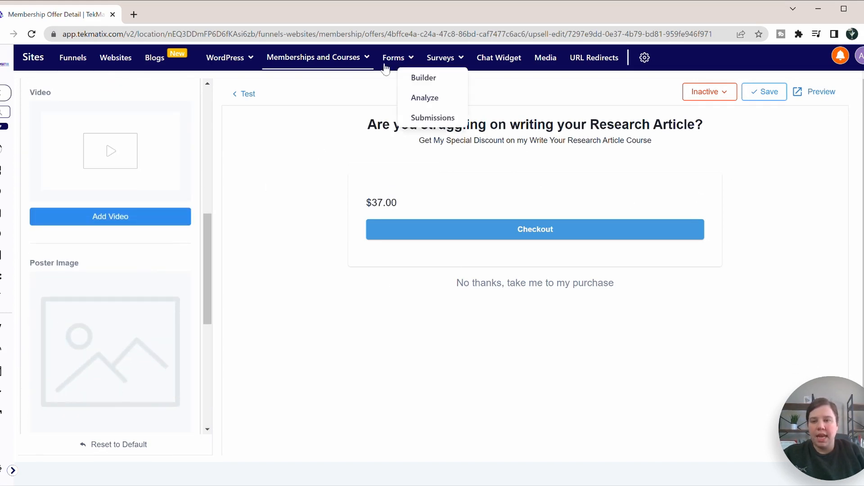
Step: Upload The Publication Process mp4 from Downloads as the upsell page video
{"action": "left_click", "coordinate": [103, 215]}
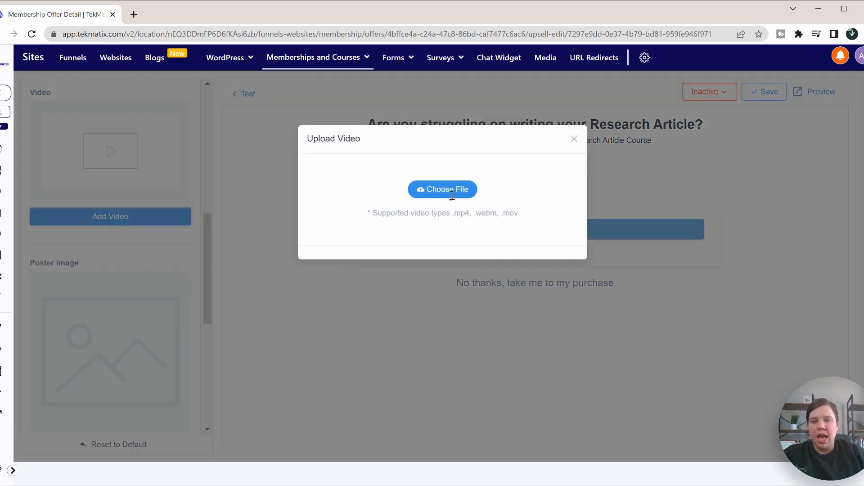
{"action": "left_click", "coordinate": [442, 189]}
{"action": "key", "text": "Return"}
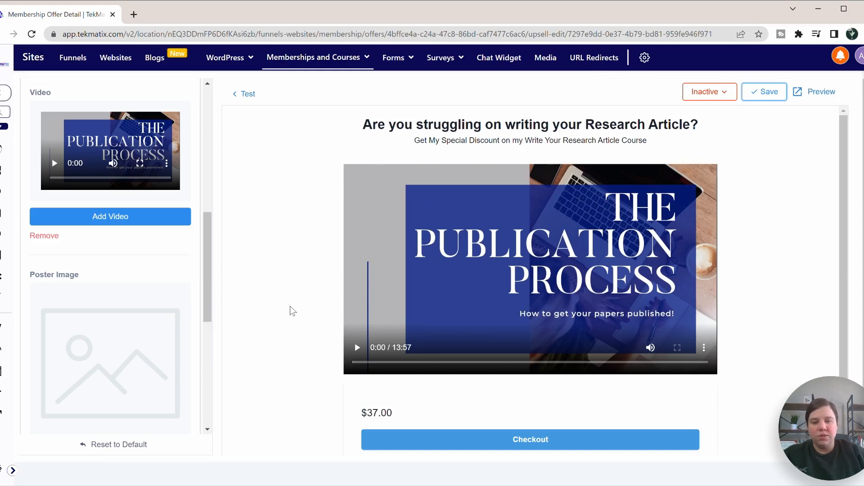
{"action": "scroll", "coordinate": [291, 311], "scroll_direction": "down", "scroll_amount": 1}
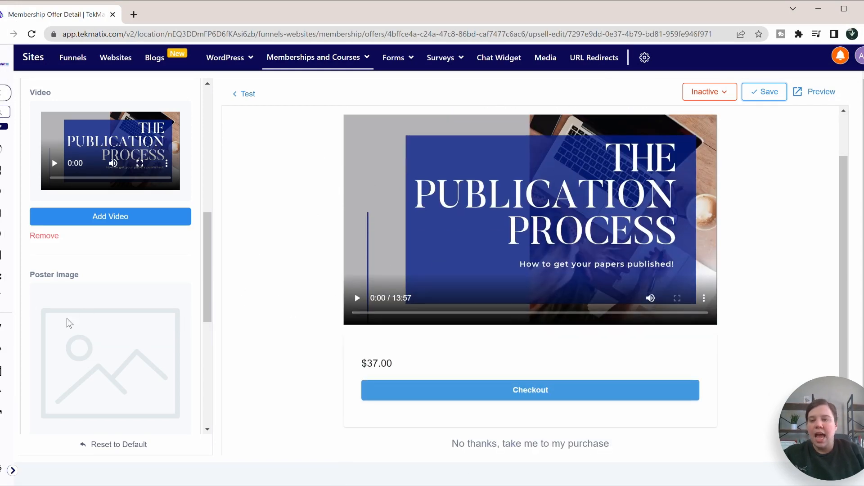
{"action": "scroll", "coordinate": [83, 336], "scroll_direction": "down", "scroll_amount": 5}
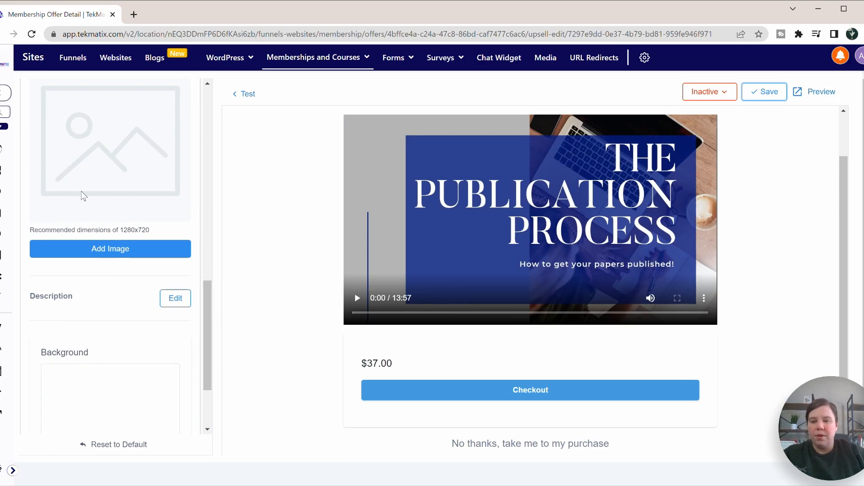
{"action": "scroll", "coordinate": [84, 194], "scroll_direction": "down", "scroll_amount": 3}
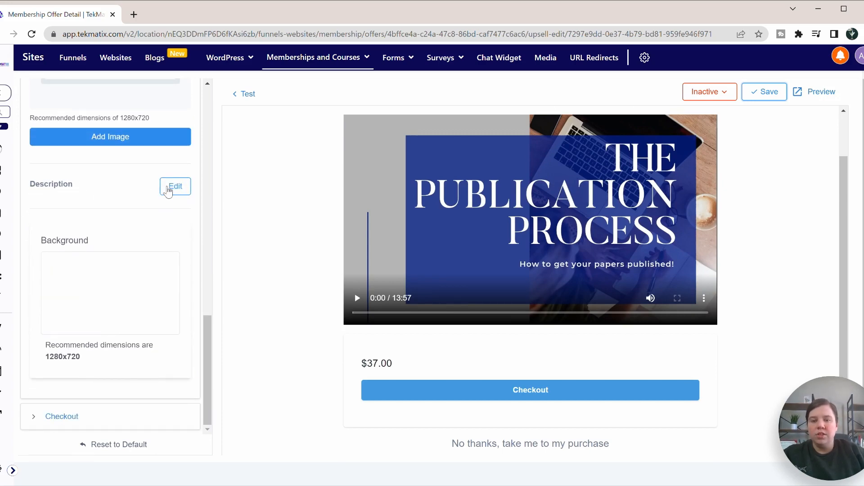
Step: Add the two-paragraph special-pricing description below the offer and save the page
{"action": "left_click", "coordinate": [173, 187]}
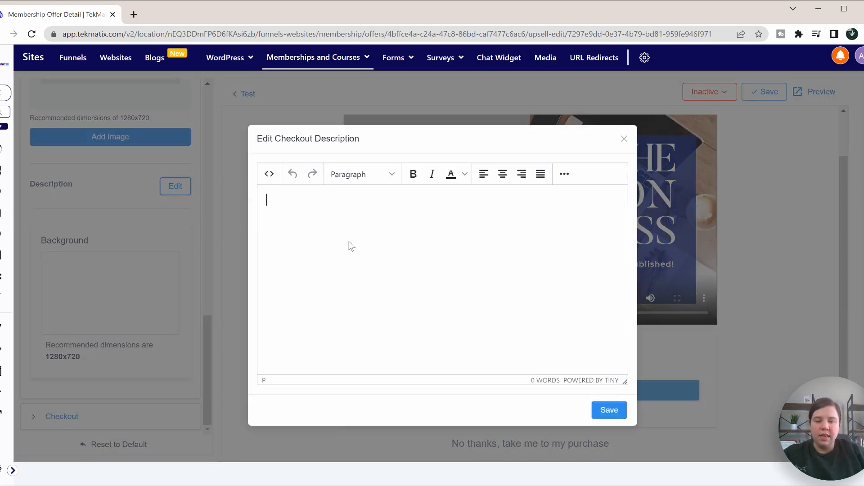
{"action": "type", "text": "Yo"}
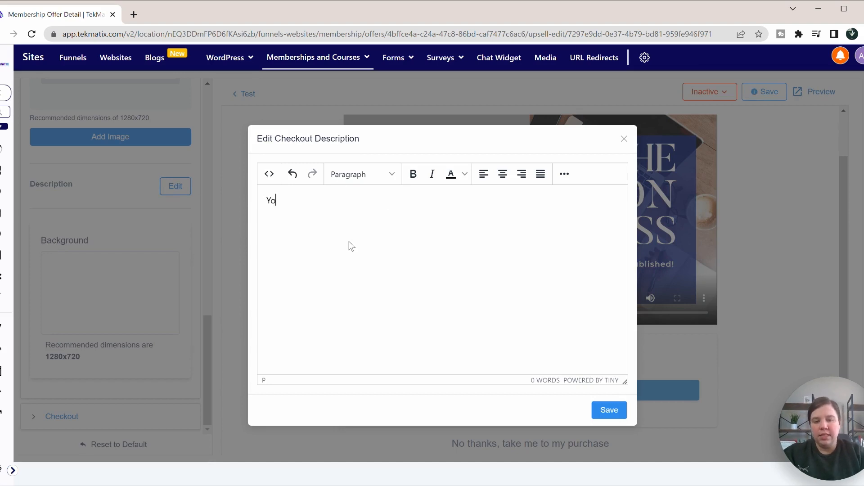
{"action": "type", "text": "u can get a special pricing on this course."}
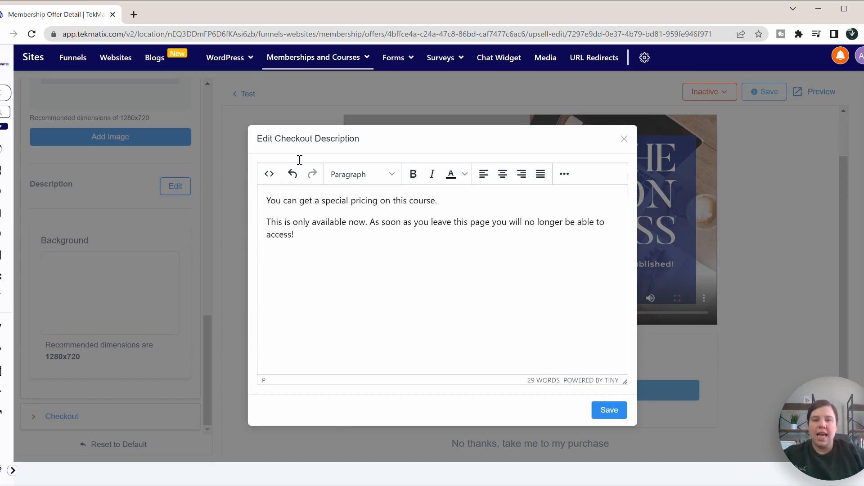
{"action": "left_click", "coordinate": [610, 410]}
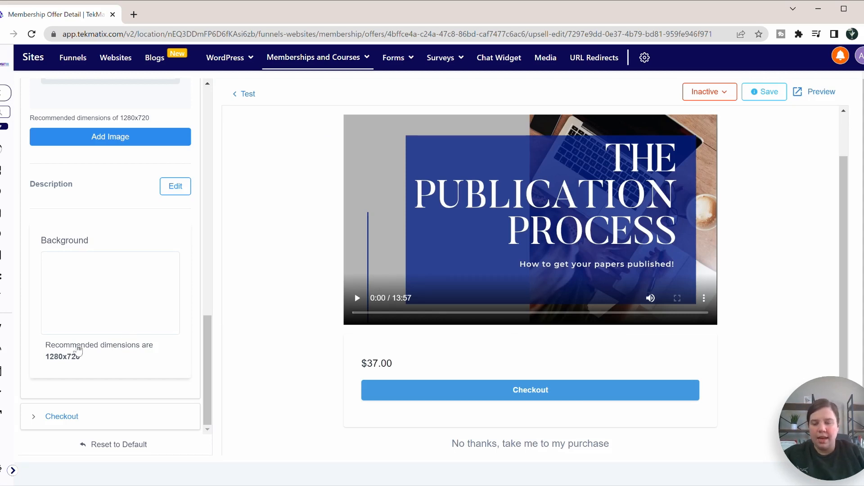
{"action": "left_click", "coordinate": [765, 91]}
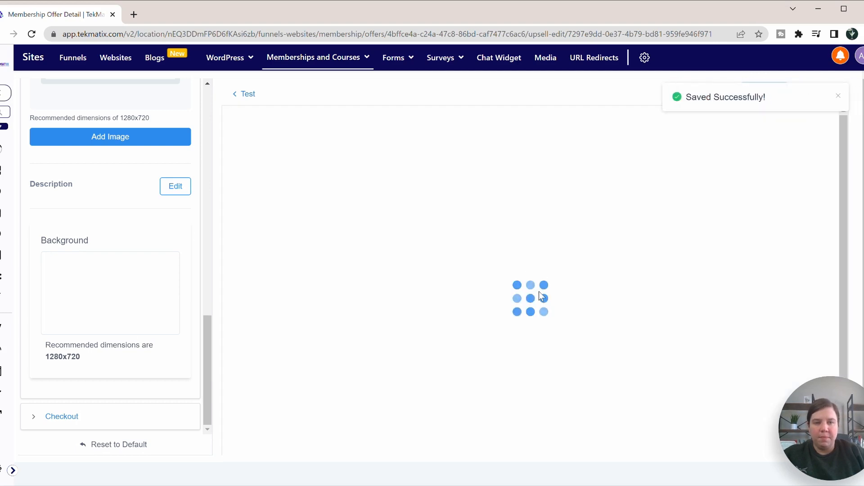
Step: Expand the Checkout settings and open the purchase button background colour picker
{"action": "scroll", "coordinate": [538, 290], "scroll_direction": "down", "scroll_amount": 2}
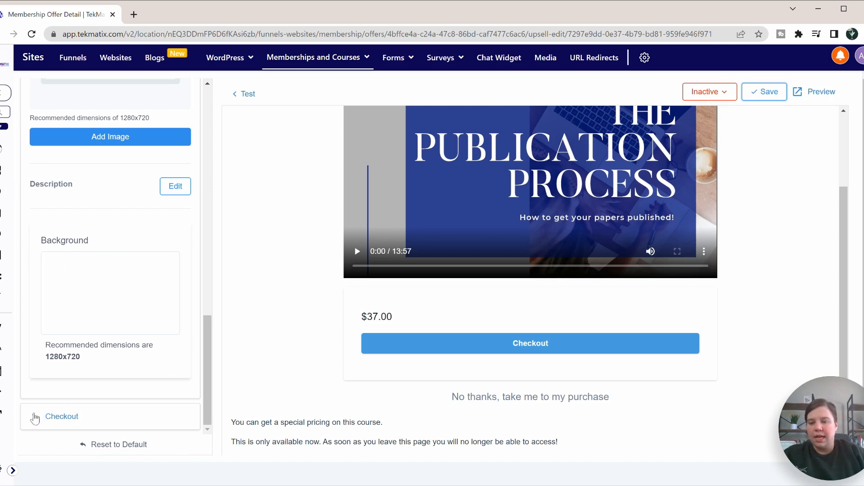
{"action": "left_click", "coordinate": [34, 418]}
{"action": "scroll", "coordinate": [95, 374], "scroll_direction": "down", "scroll_amount": 8}
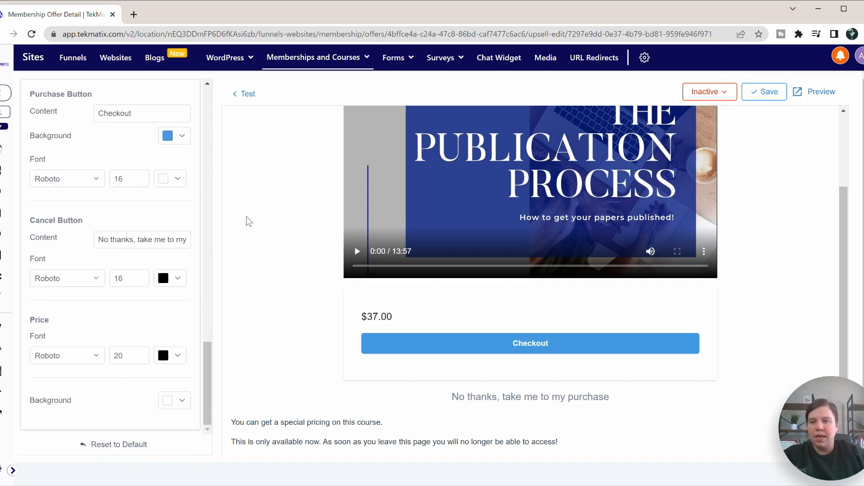
{"action": "left_click", "coordinate": [182, 135]}
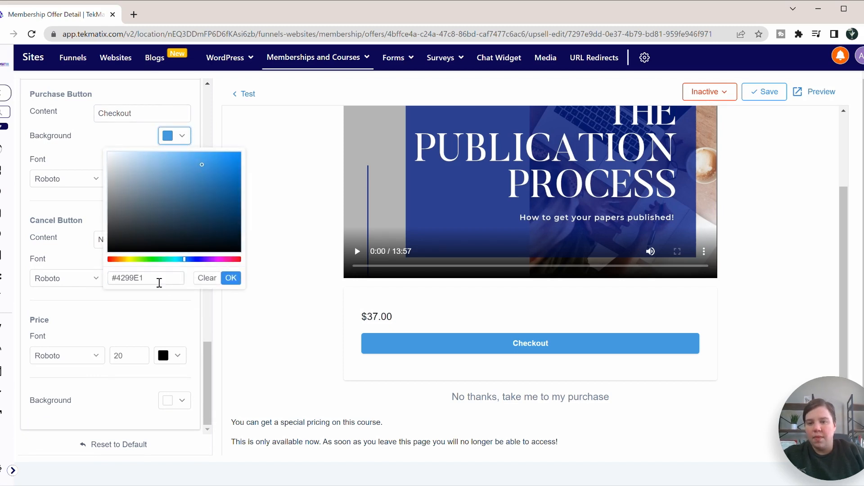
Step: Set the purchase button background to dark blue #021E87 and save
{"action": "left_click_drag", "start_coordinate": [158, 279], "coordinate": [116, 281]}
{"action": "type", "text": "021e87"}
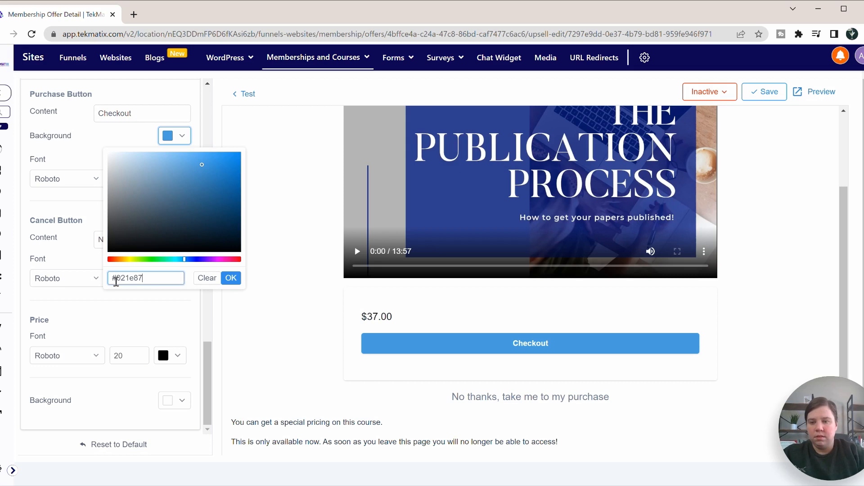
{"action": "left_click", "coordinate": [230, 278]}
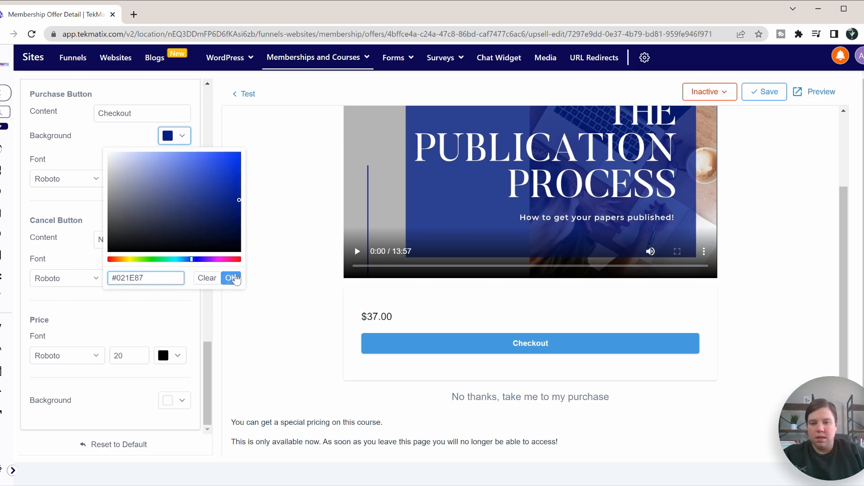
{"action": "left_click", "coordinate": [764, 92]}
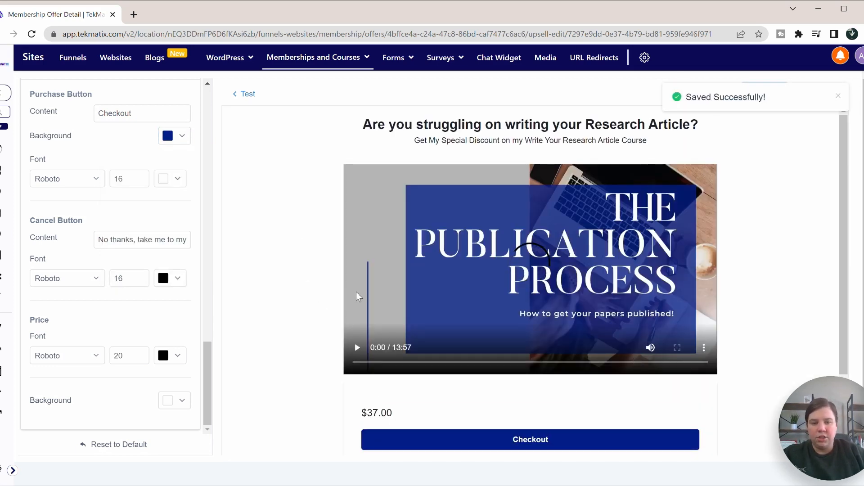
Step: Relabel the purchase button 'Get the Write Your Research Course' and save
{"action": "scroll", "coordinate": [355, 292], "scroll_direction": "down", "scroll_amount": 2}
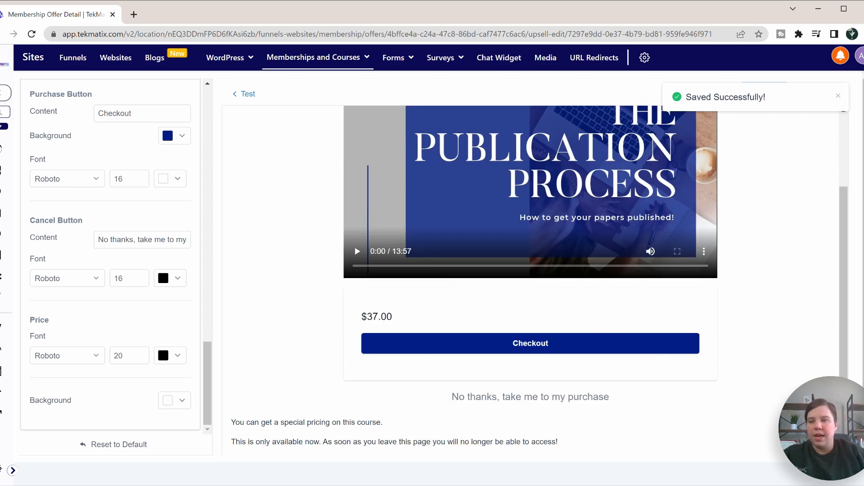
{"action": "left_click_drag", "start_coordinate": [131, 112], "coordinate": [93, 121]}
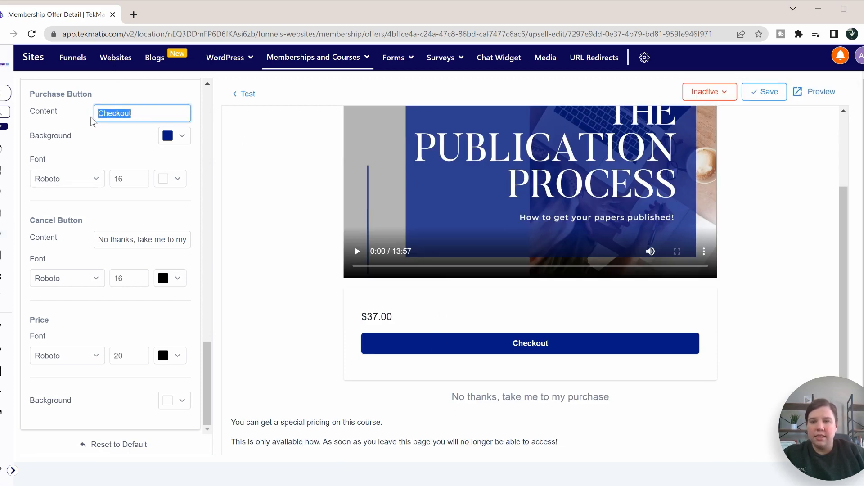
{"action": "type", "text": "Get the"}
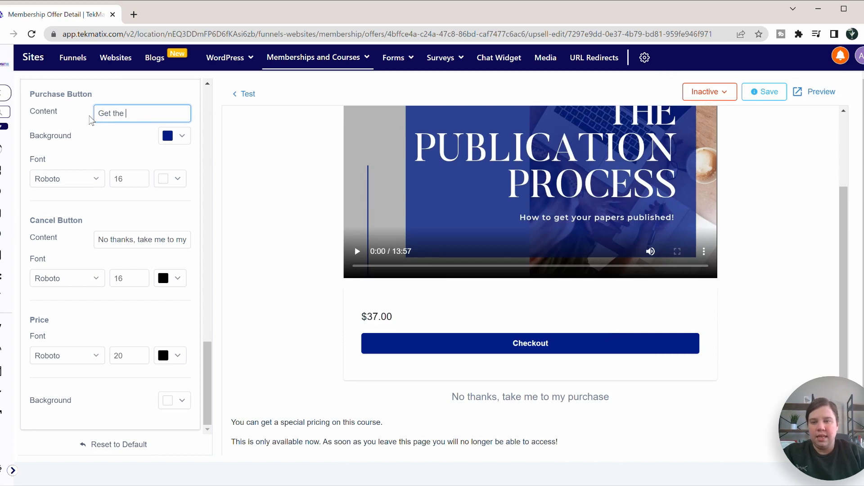
{"action": "type", "text": " Write Your Res"}
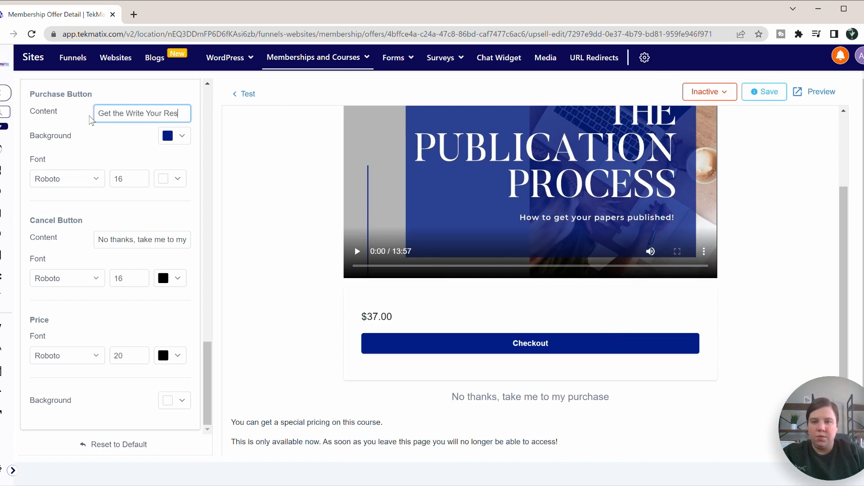
{"action": "type", "text": "earch Course"}
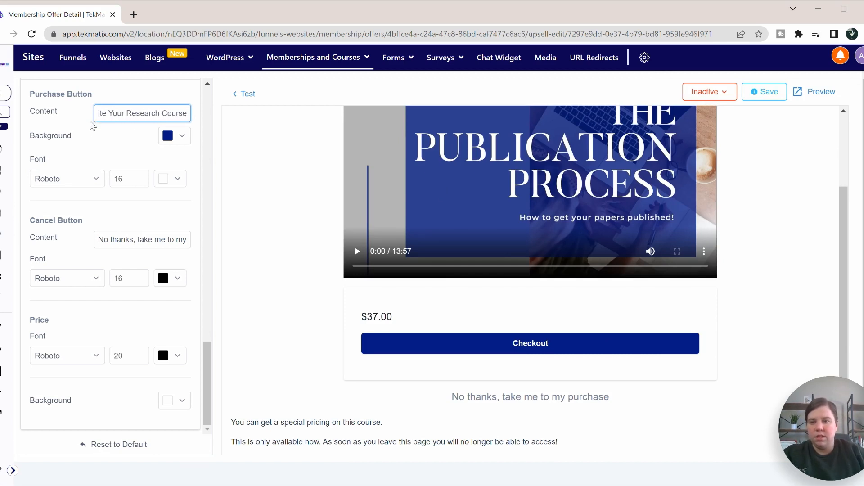
{"action": "left_click", "coordinate": [96, 140]}
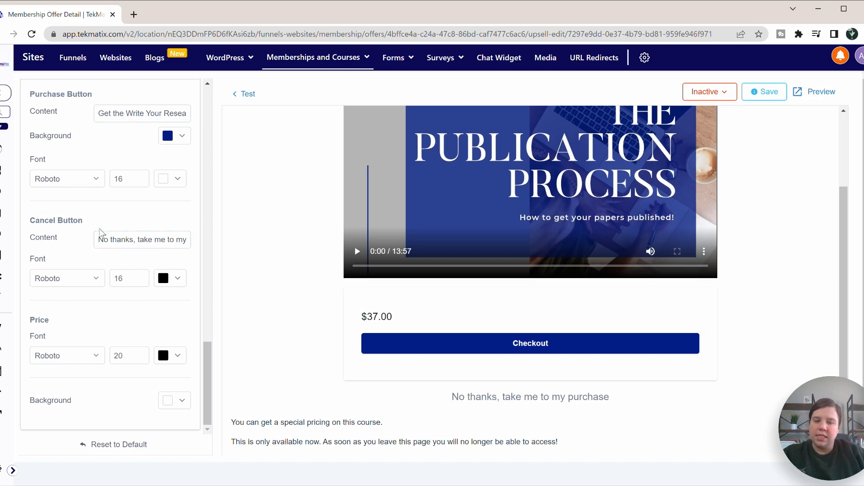
{"action": "scroll", "coordinate": [129, 253], "scroll_direction": "down", "scroll_amount": 1}
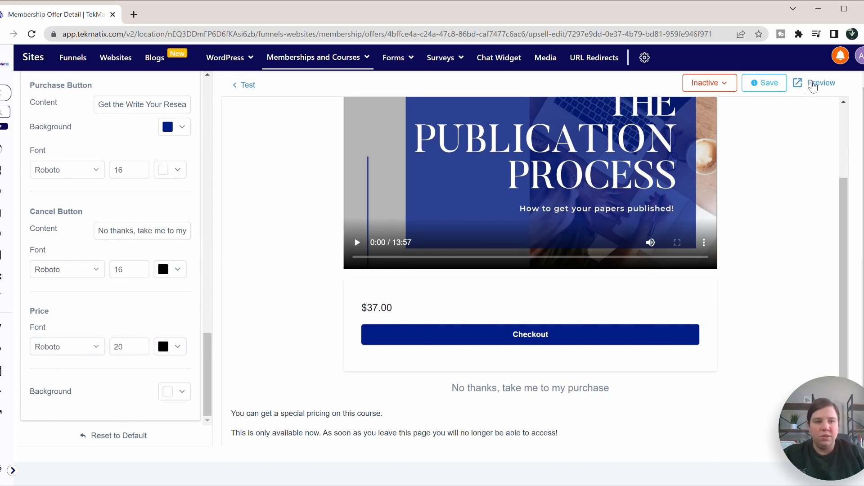
{"action": "left_click", "coordinate": [766, 83]}
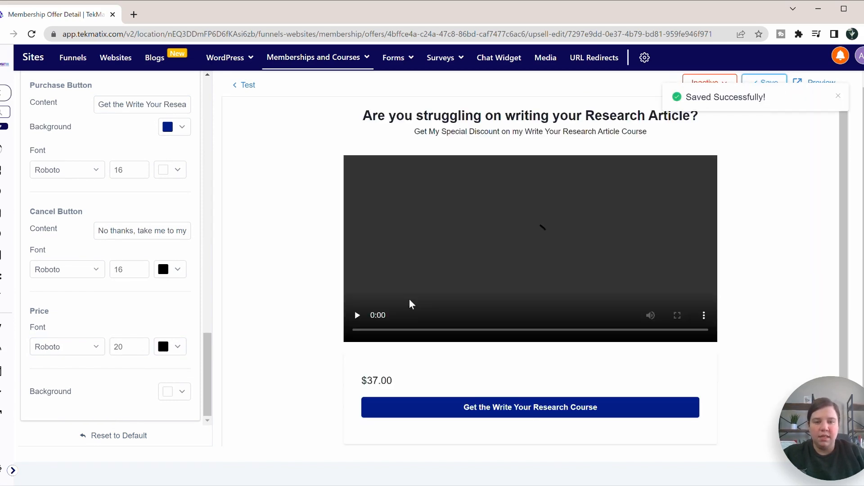
{"action": "scroll", "coordinate": [409, 299], "scroll_direction": "down", "scroll_amount": 3}
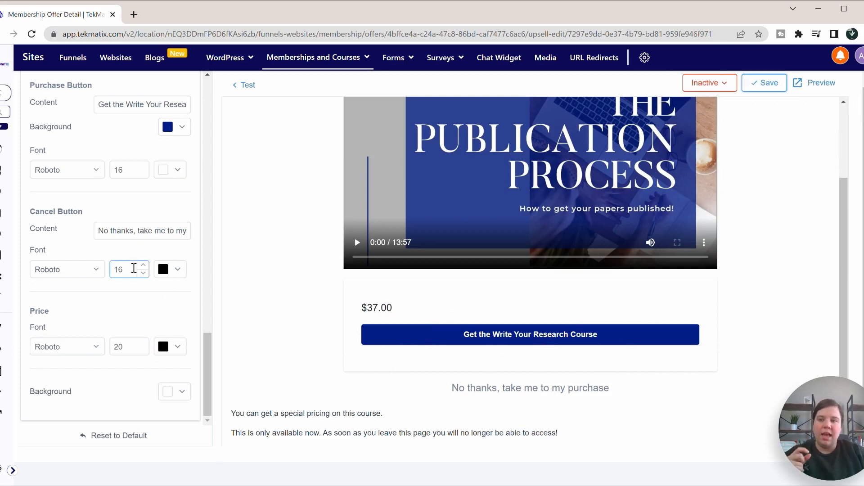
{"action": "scroll", "coordinate": [94, 165], "scroll_direction": "up", "scroll_amount": 1}
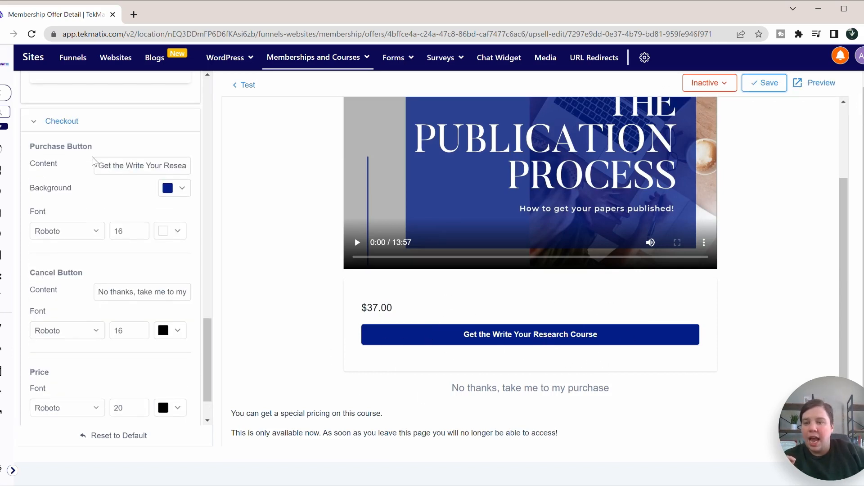
Step: Set the upsell's Purchase Button font size to 26 and save the page
{"action": "left_click", "coordinate": [133, 232]}
{"action": "double_click", "coordinate": [143, 227]}
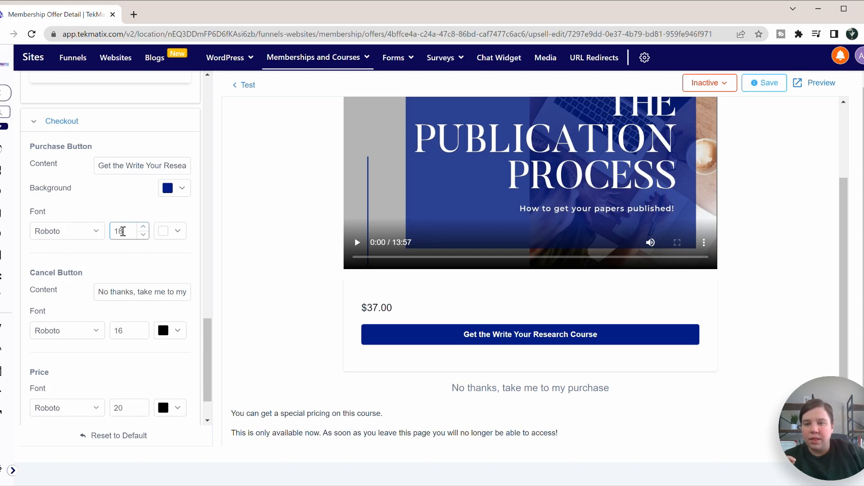
{"action": "left_click_drag", "start_coordinate": [124, 233], "coordinate": [110, 236]}
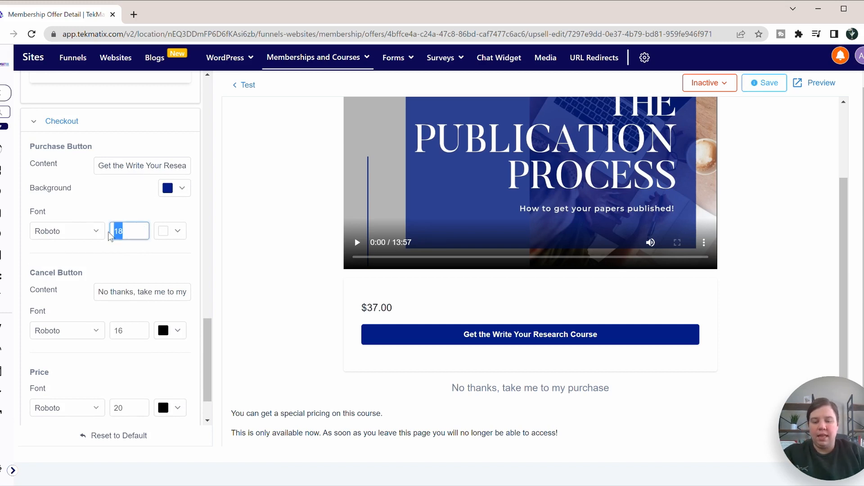
{"action": "type", "text": "2"}
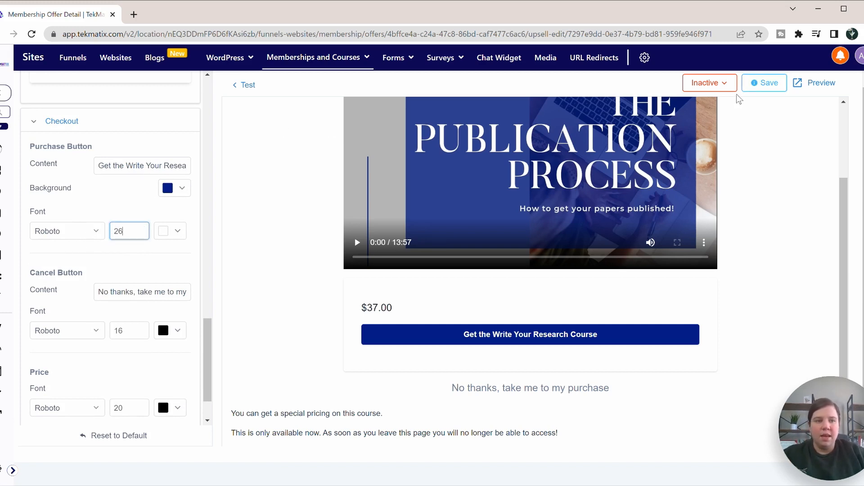
{"action": "type", "text": "6"}
{"action": "left_click", "coordinate": [770, 84]}
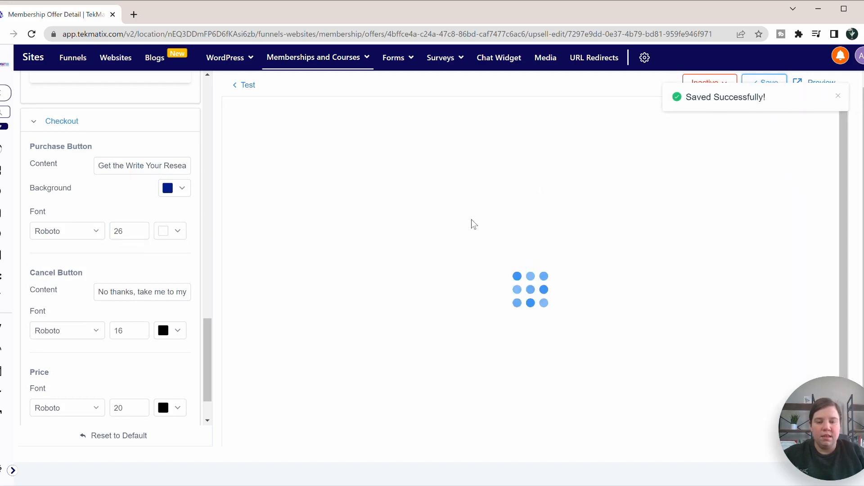
{"action": "scroll", "coordinate": [755, 324], "scroll_direction": "down", "scroll_amount": 3}
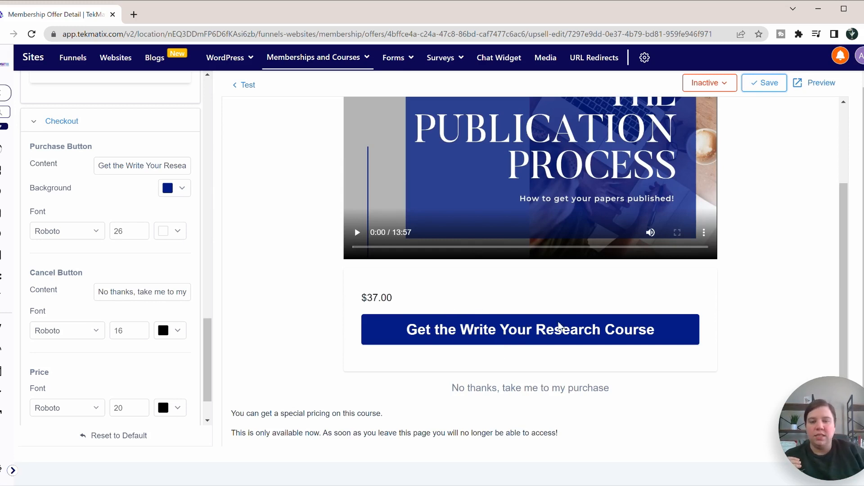
{"action": "scroll", "coordinate": [360, 314], "scroll_direction": "up", "scroll_amount": 2}
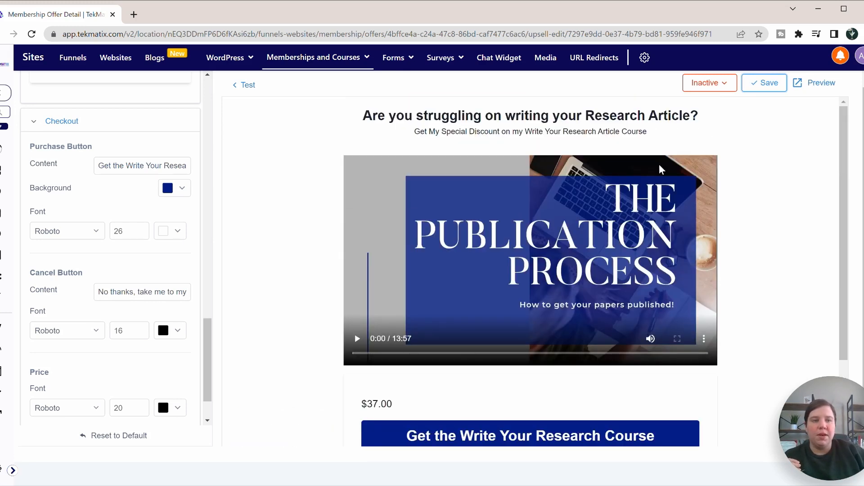
{"action": "left_click", "coordinate": [762, 83]}
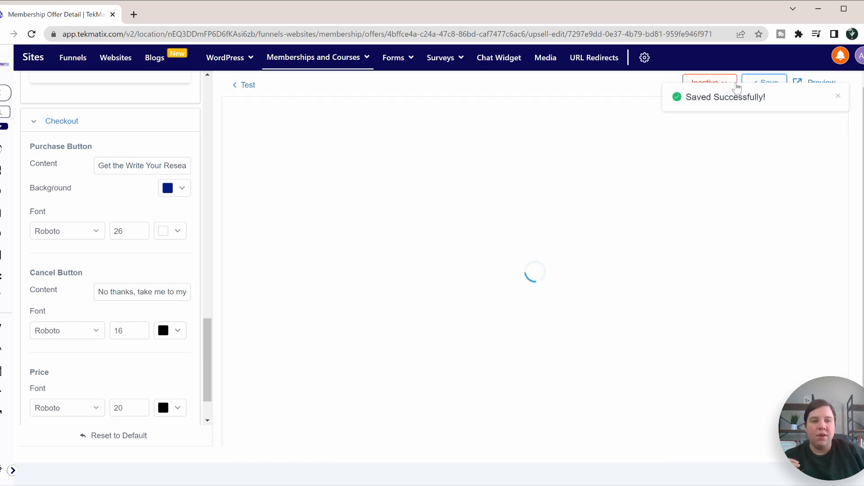
Step: Change the upsell status from Inactive to Active and save it
{"action": "left_click", "coordinate": [725, 84]}
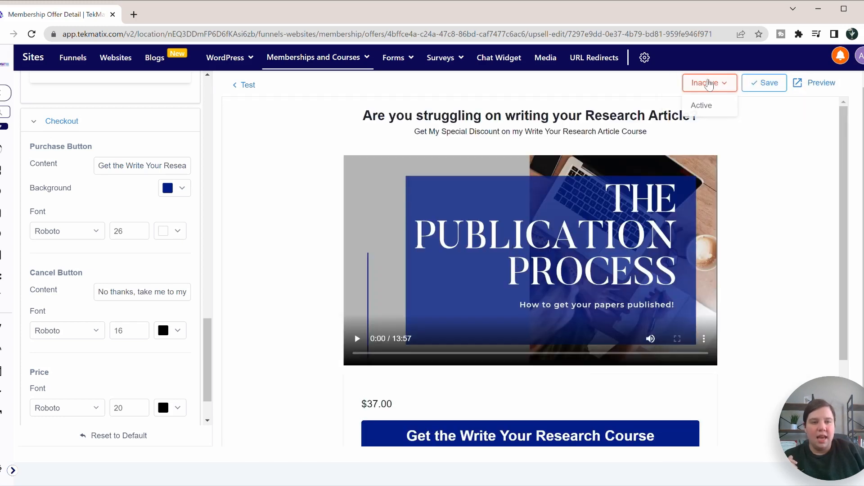
{"action": "left_click", "coordinate": [700, 108]}
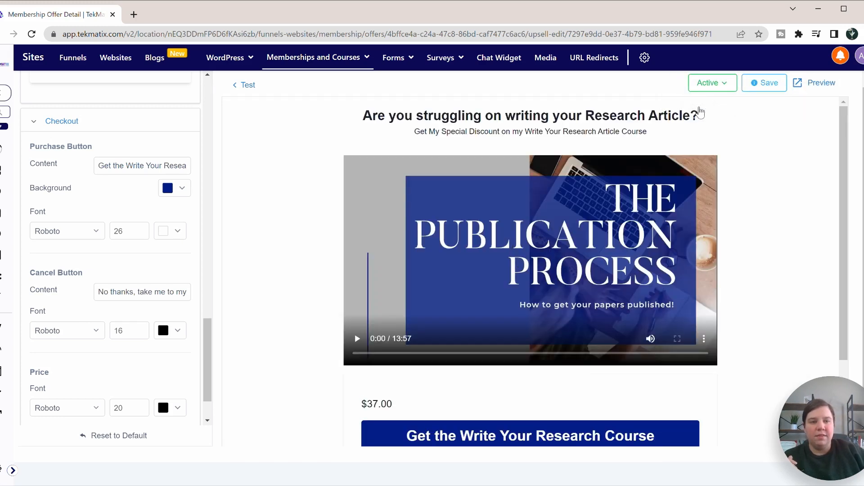
{"action": "left_click", "coordinate": [764, 83]}
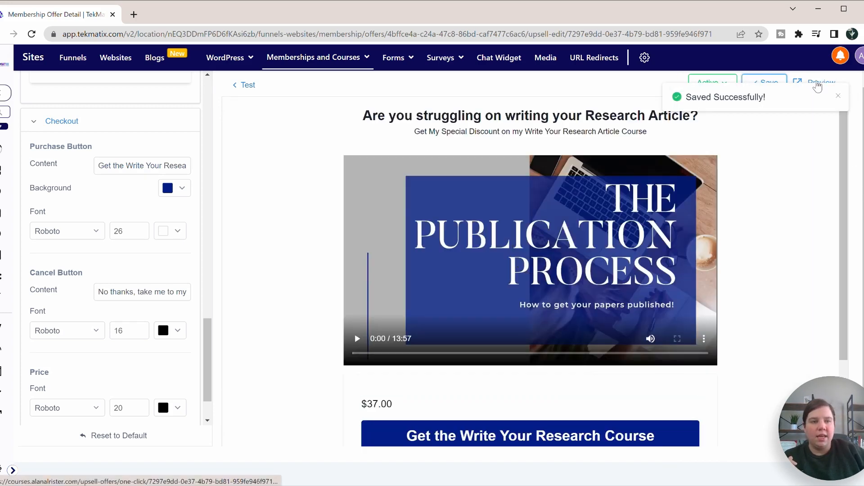
Step: Preview the Write upsell page in a new tab, then go back to the editor tab
{"action": "left_click", "coordinate": [820, 82]}
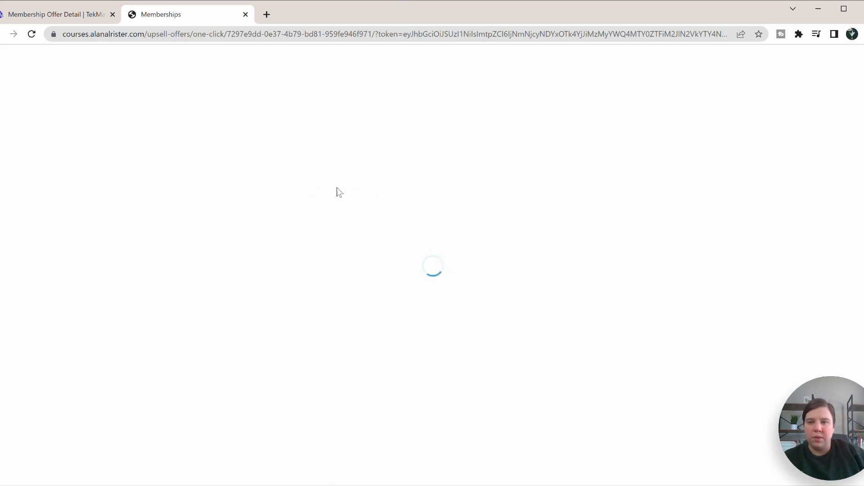
{"action": "scroll", "coordinate": [372, 173], "scroll_direction": "down", "scroll_amount": 1}
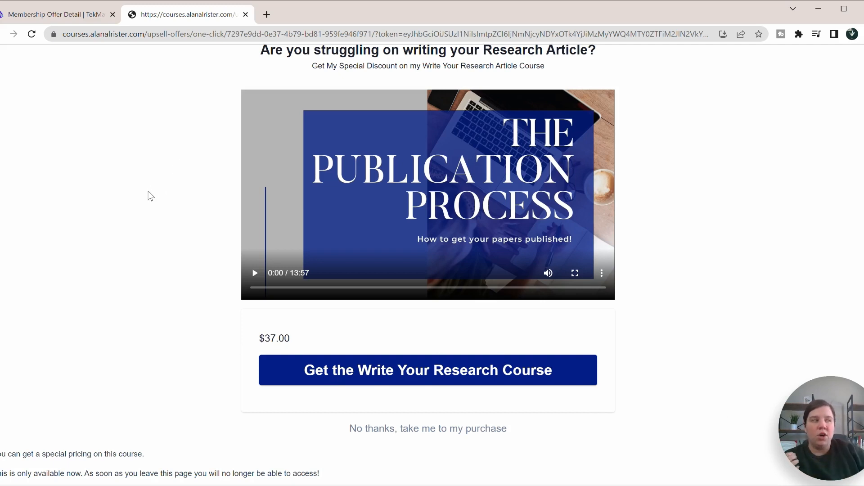
{"action": "left_click", "coordinate": [38, 19]}
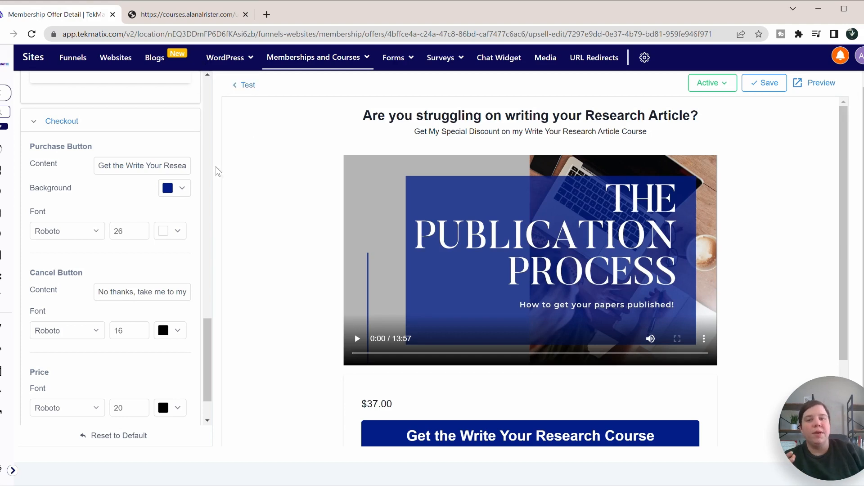
{"action": "scroll", "coordinate": [212, 168], "scroll_direction": "up", "scroll_amount": 5}
{"action": "scroll", "coordinate": [233, 154], "scroll_direction": "up", "scroll_amount": 1}
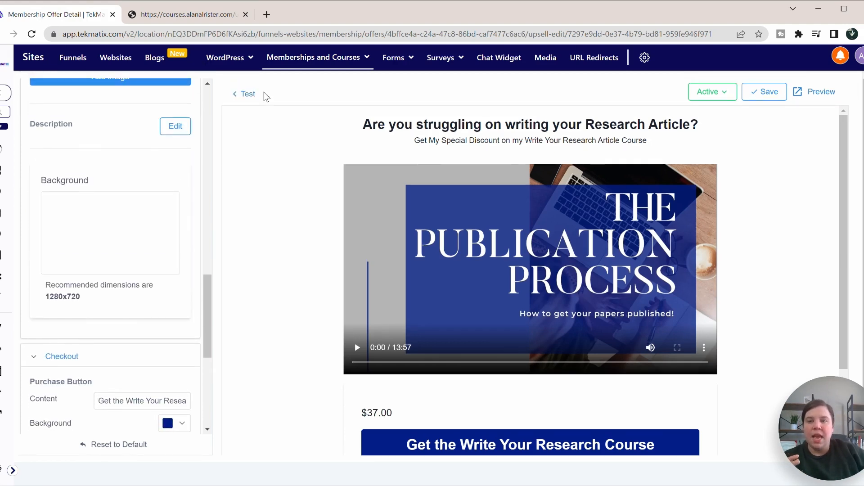
Step: Go back to the Test offer's Details and preview its checkout page in a new tab
{"action": "left_click", "coordinate": [246, 92]}
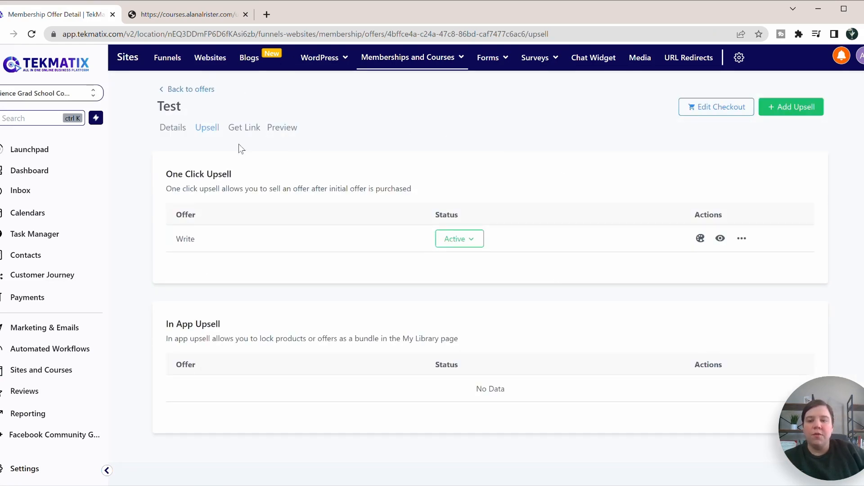
{"action": "left_click", "coordinate": [172, 127]}
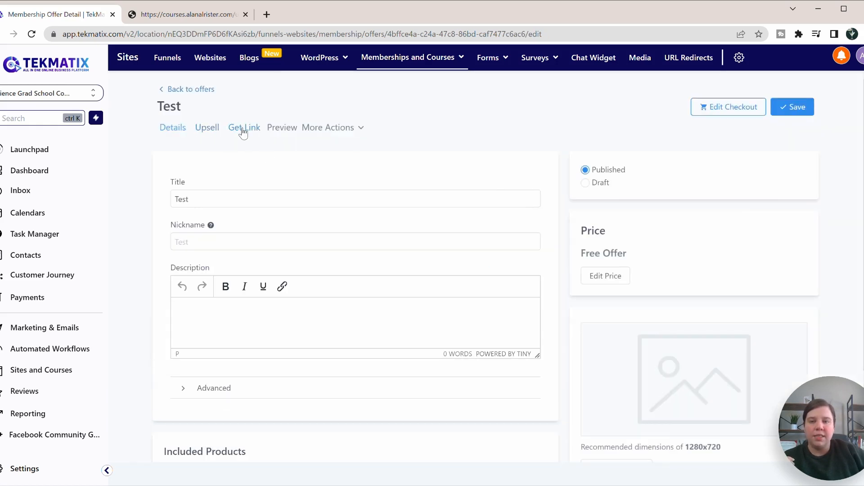
{"action": "left_click", "coordinate": [278, 129]}
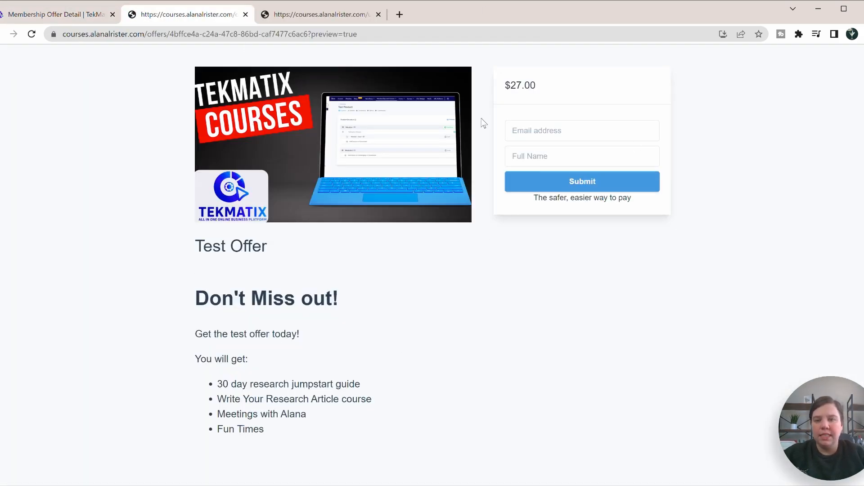
Step: Submit the $27.00 checkout with a sample email and name, cancel payment, and return to the editor
{"action": "left_click", "coordinate": [549, 130]}
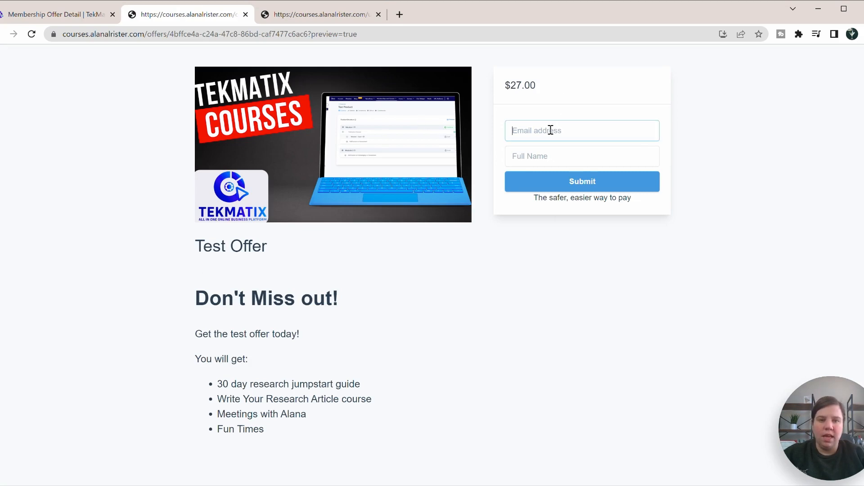
{"action": "type", "text": "btosm1"}
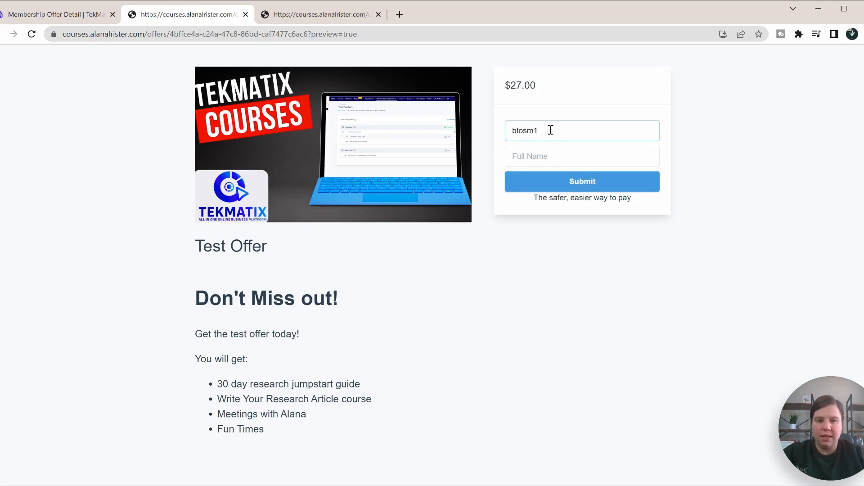
{"action": "key", "text": "BackSpace"}
{"action": "key", "text": "BackSpace"}
{"action": "key", "text": "BackSpace"}
{"action": "key", "text": "BackSpace"}
{"action": "key", "text": "BackSpace"}
{"action": "key", "text": "BackSpace"}
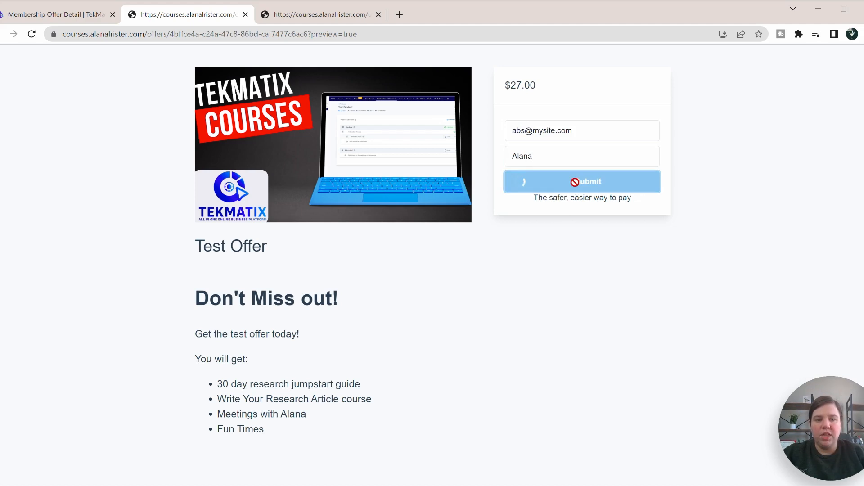
{"action": "left_click", "coordinate": [522, 180]}
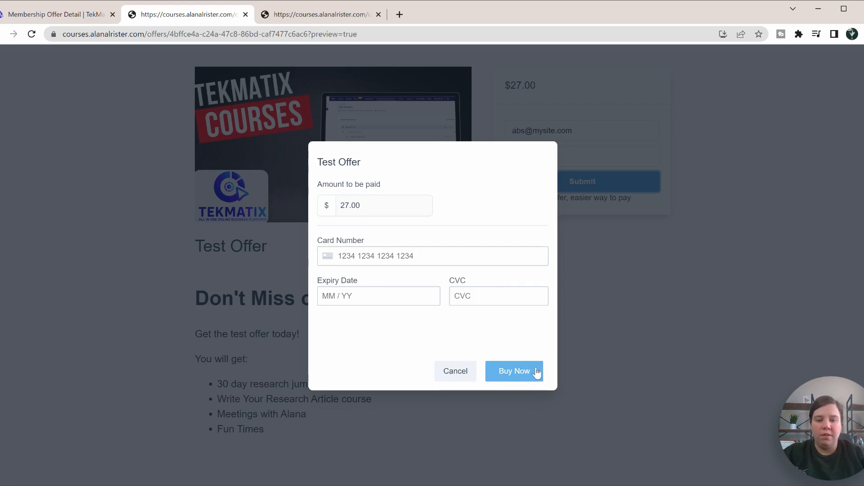
{"action": "left_click", "coordinate": [448, 373]}
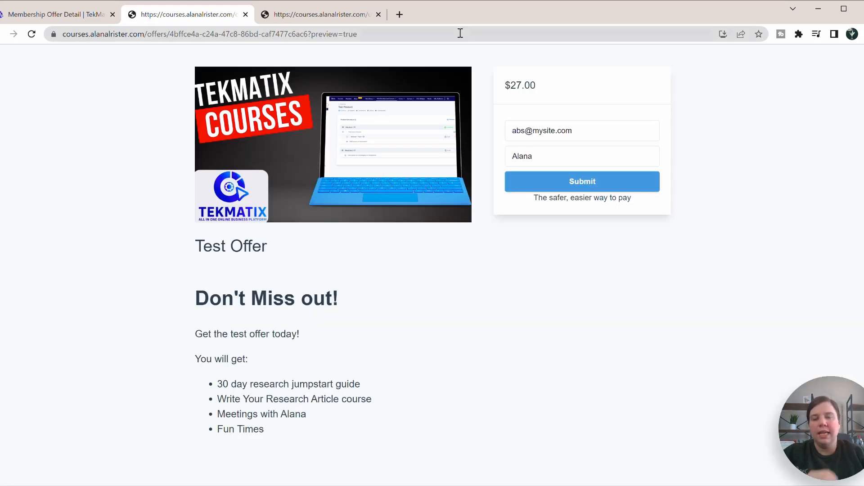
{"action": "left_click", "coordinate": [50, 15]}
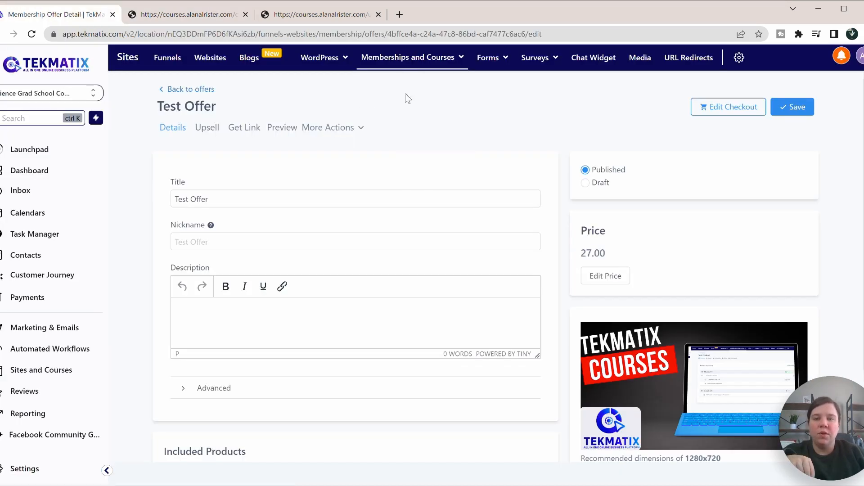
Step: Check More Actions, then open the Test Offer's Get Link share dialog
{"action": "left_click", "coordinate": [360, 128]}
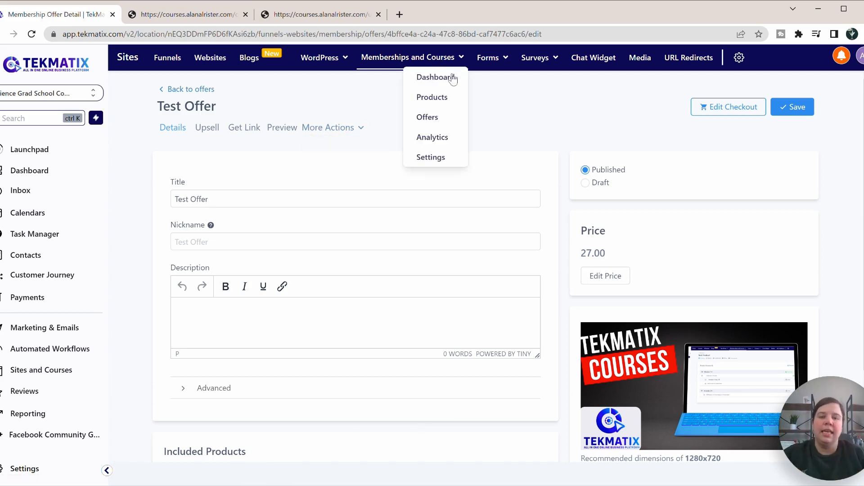
{"action": "scroll", "coordinate": [543, 158], "scroll_direction": "down", "scroll_amount": 3}
{"action": "scroll", "coordinate": [543, 157], "scroll_direction": "up", "scroll_amount": 3}
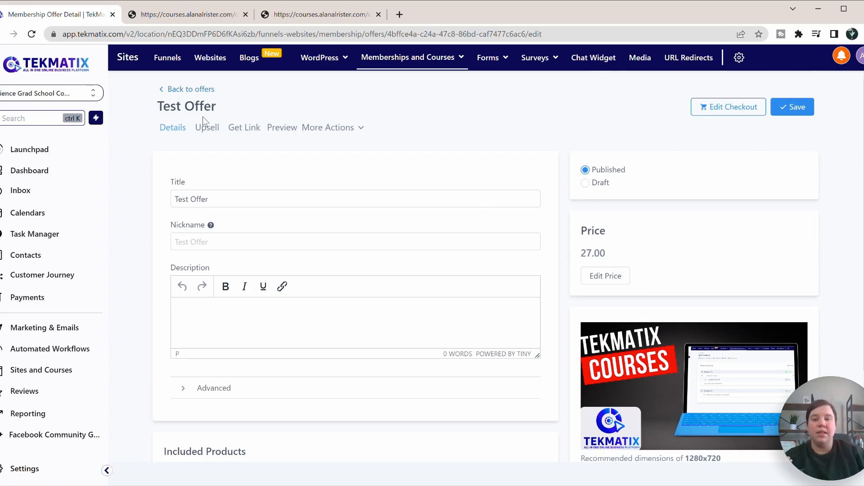
{"action": "left_click", "coordinate": [244, 130]}
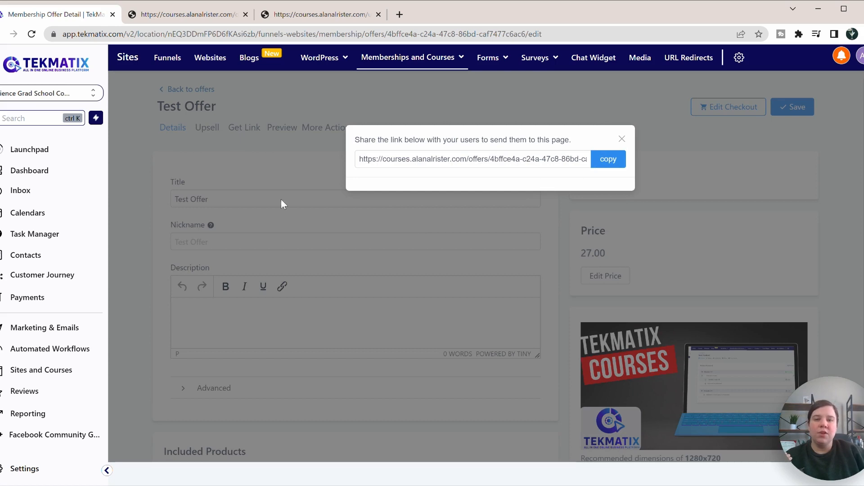
Step: Select the offer's checkout URL in the share dialog, then close the dialog
{"action": "left_click_drag", "start_coordinate": [358, 159], "coordinate": [561, 158]}
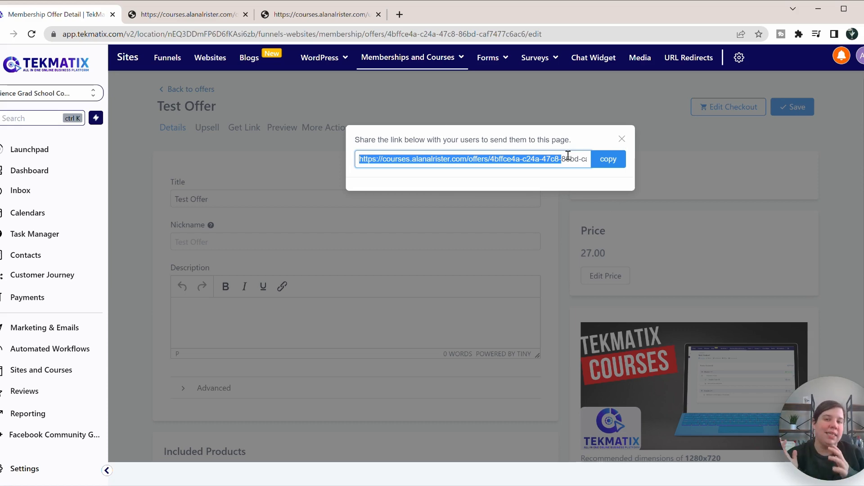
{"action": "left_click", "coordinate": [622, 140]}
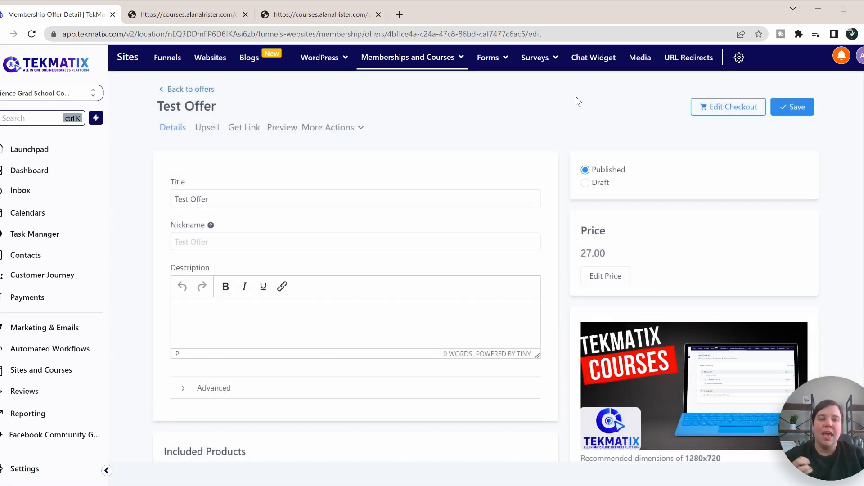